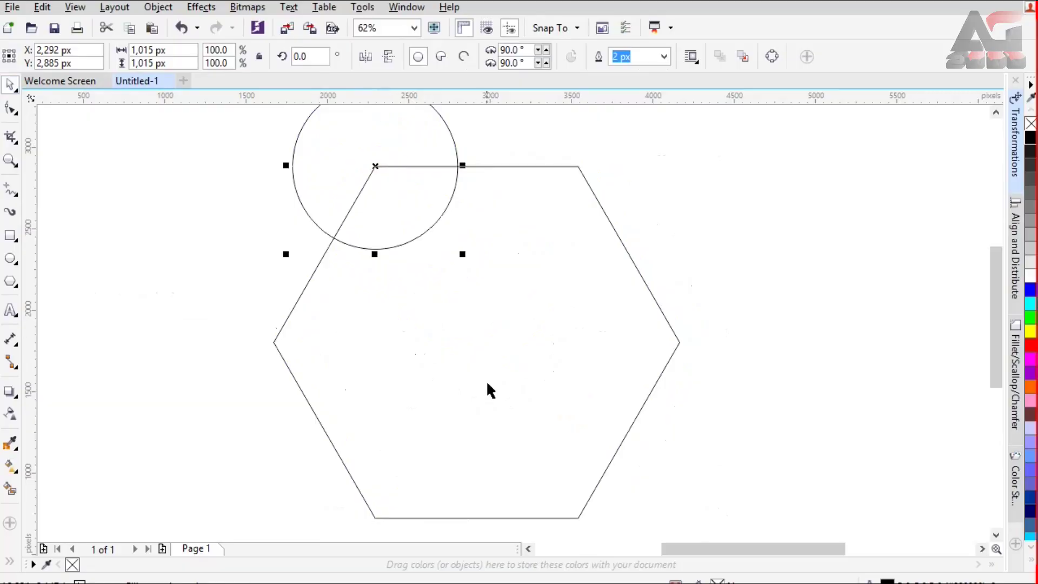
# Step: Shrink the circle at the hexagon's upper-left vertex to about 915 px in diameter, keeping it centred
pyautogui.scroll(2, 491, 391)
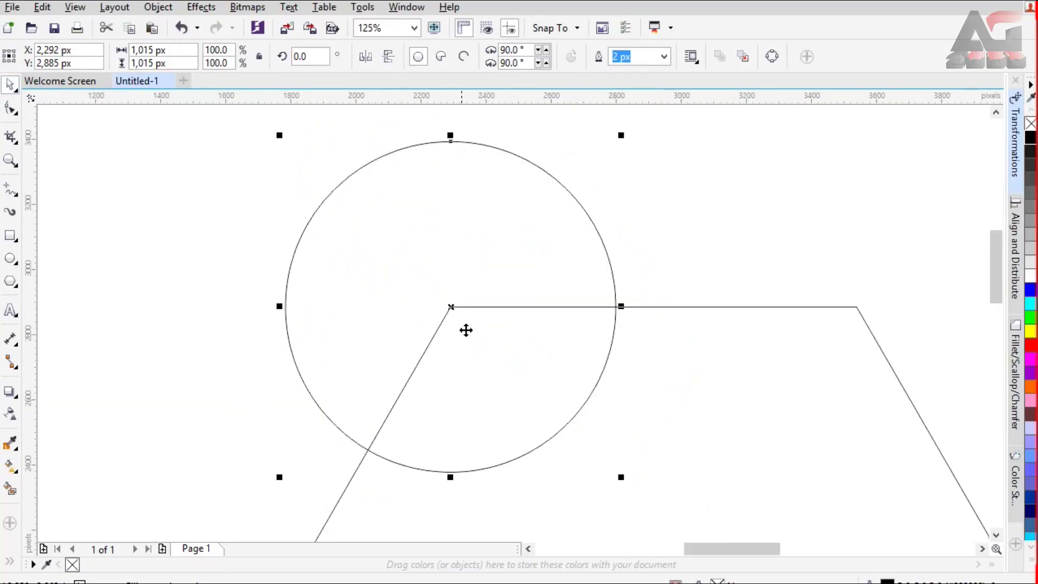
pyautogui.scroll(1, 452, 309)
pyautogui.scroll(-2, 401, 227)
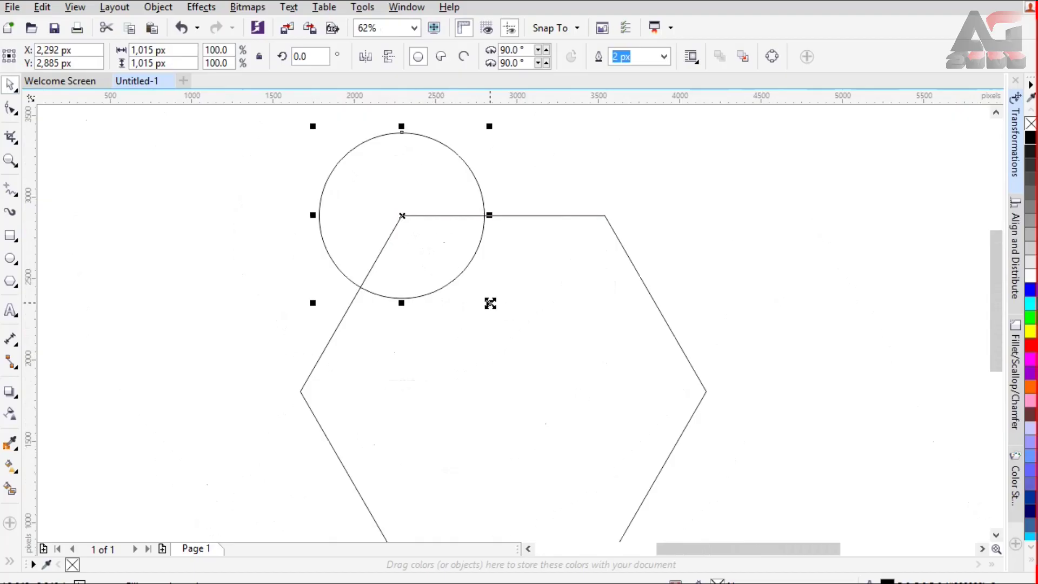
pyautogui.moveTo(491, 303); pyautogui.dragTo(483, 297)
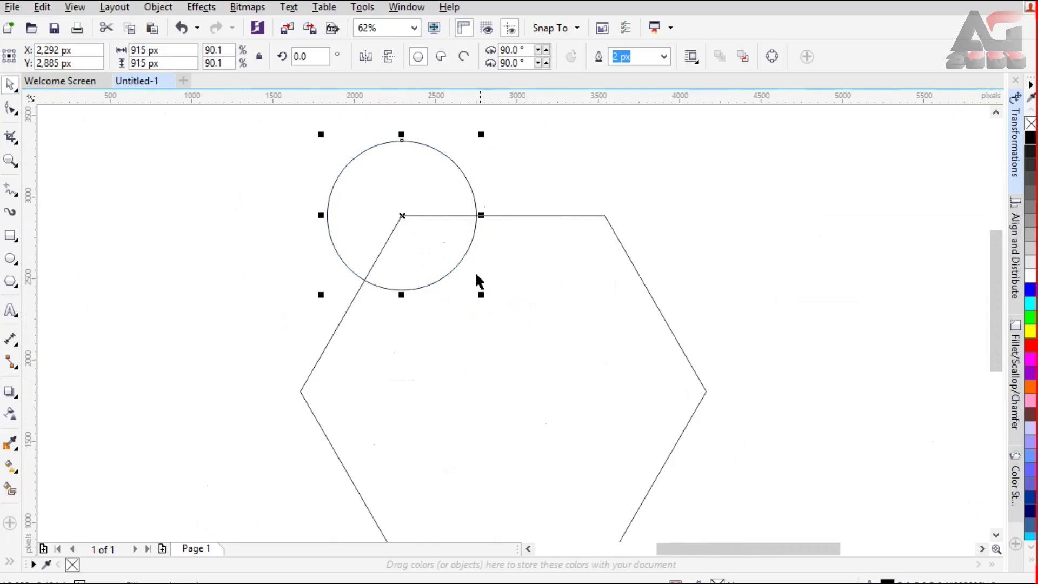
# Step: Create a concentric copy of the circle inside it, about 750 px in diameter
pyautogui.scroll(1, 407, 173)
pyautogui.scroll(-1, 508, 341)
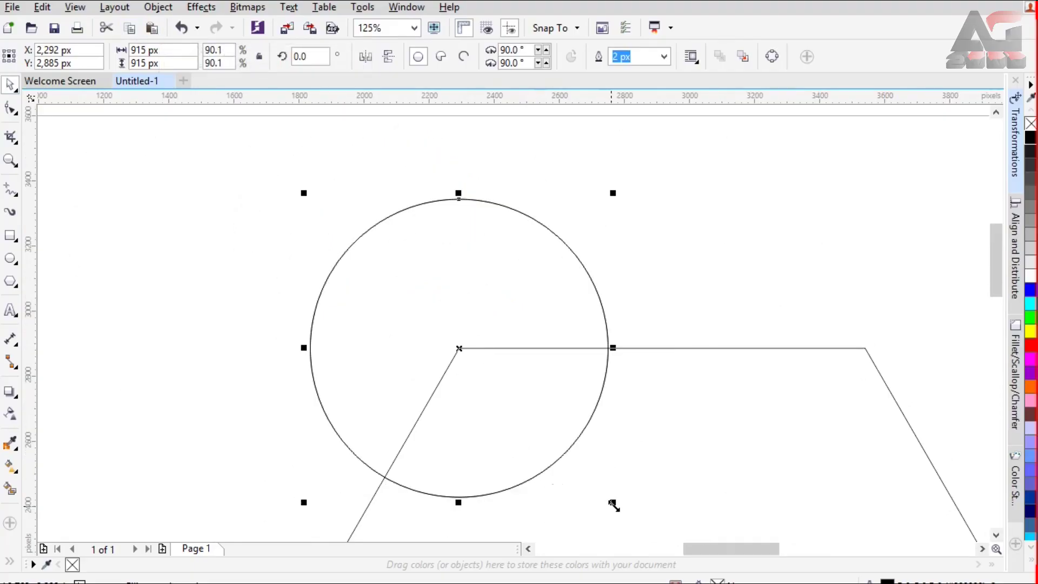
pyautogui.moveTo(614, 503); pyautogui.dragTo(589, 480)
pyautogui.rightClick(589, 479)
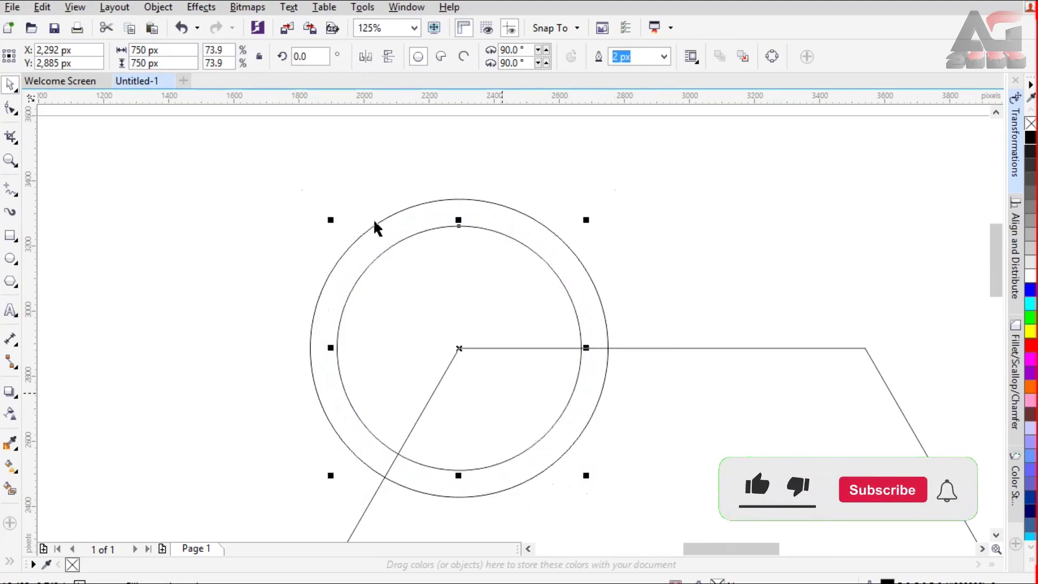
# Step: Paste another circle, scaled down to about 469 px and centred on the hexagon's upper-left vertex
pyautogui.click(152, 28)
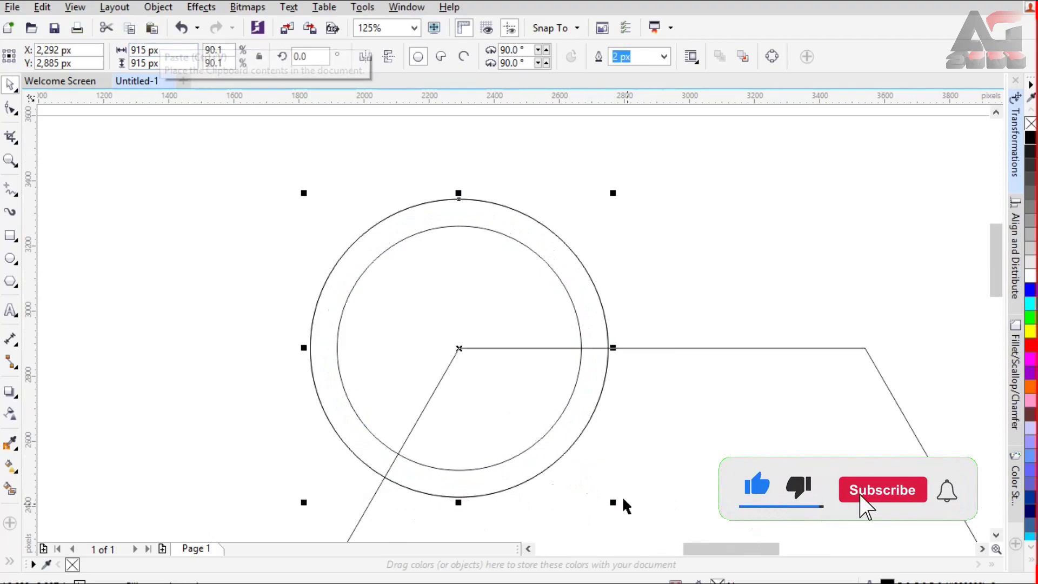
pyautogui.moveTo(614, 503); pyautogui.dragTo(469, 358)
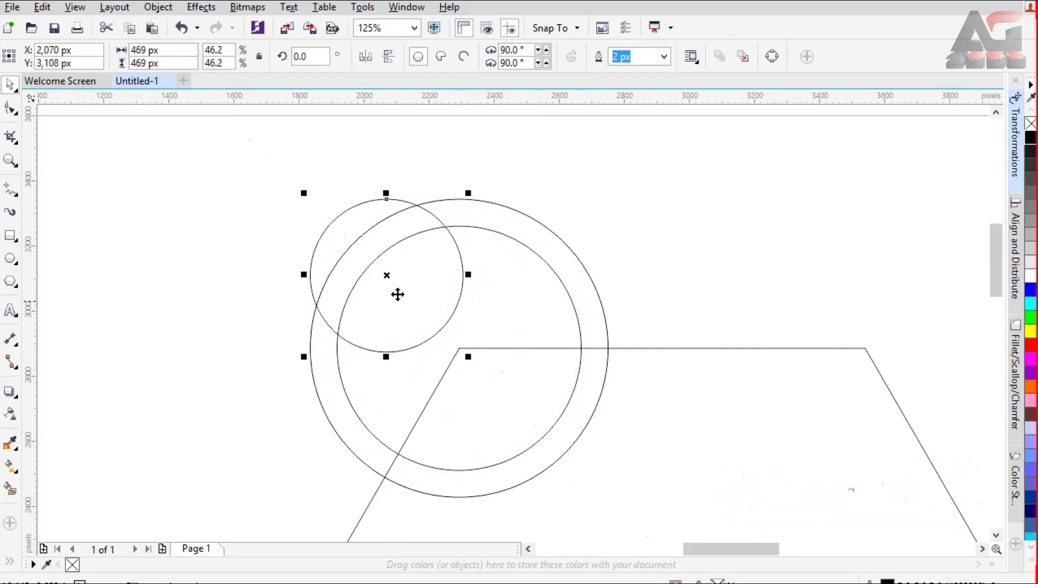
pyautogui.moveTo(387, 276); pyautogui.dragTo(459, 349)
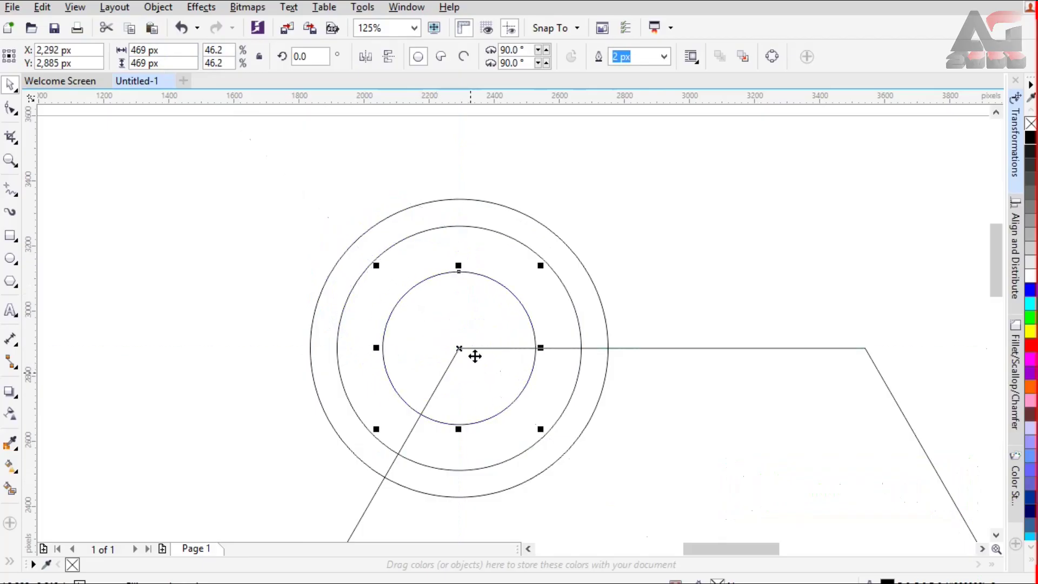
# Step: Copy and paste the innermost circle in place and shrink the copy concentrically to about 325 px
pyautogui.click(129, 28)
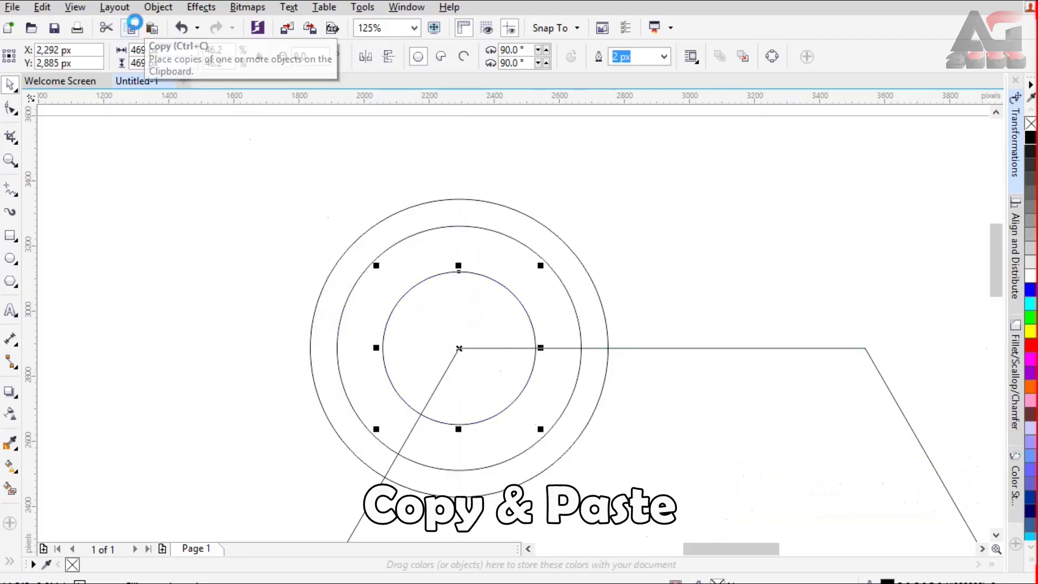
pyautogui.click(148, 29)
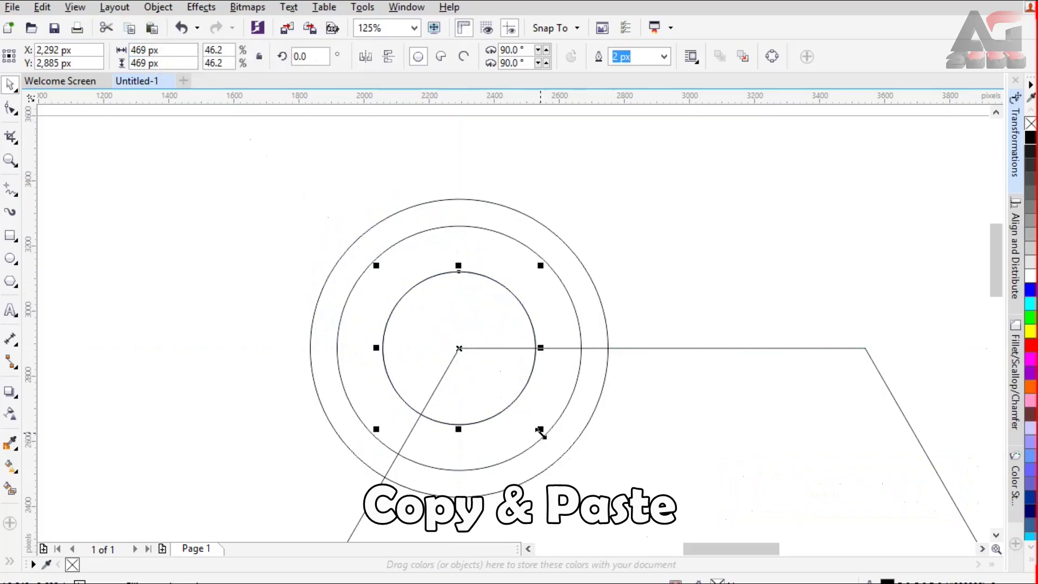
pyautogui.moveTo(541, 432); pyautogui.dragTo(522, 410)
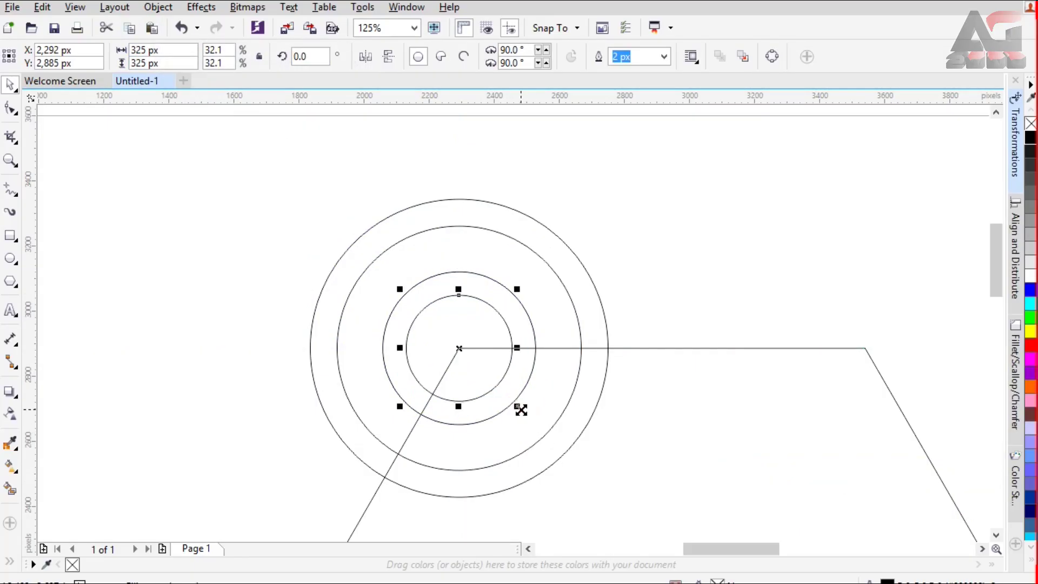
# Step: Group the four concentric circles at the hexagon's upper-left vertex
pyautogui.scroll(-2, 282, 174)
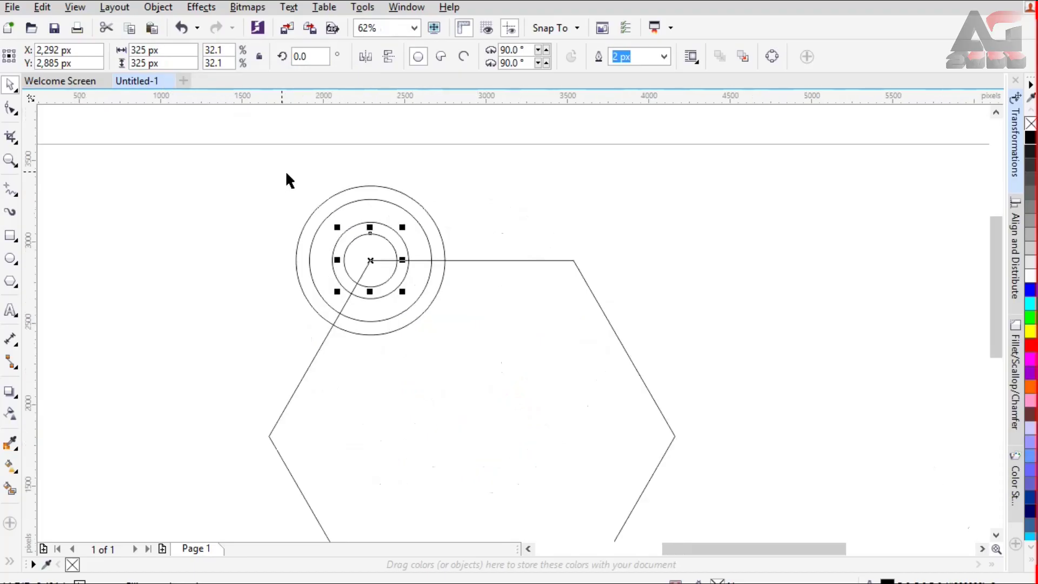
pyautogui.moveTo(481, 387); pyautogui.dragTo(482, 387)
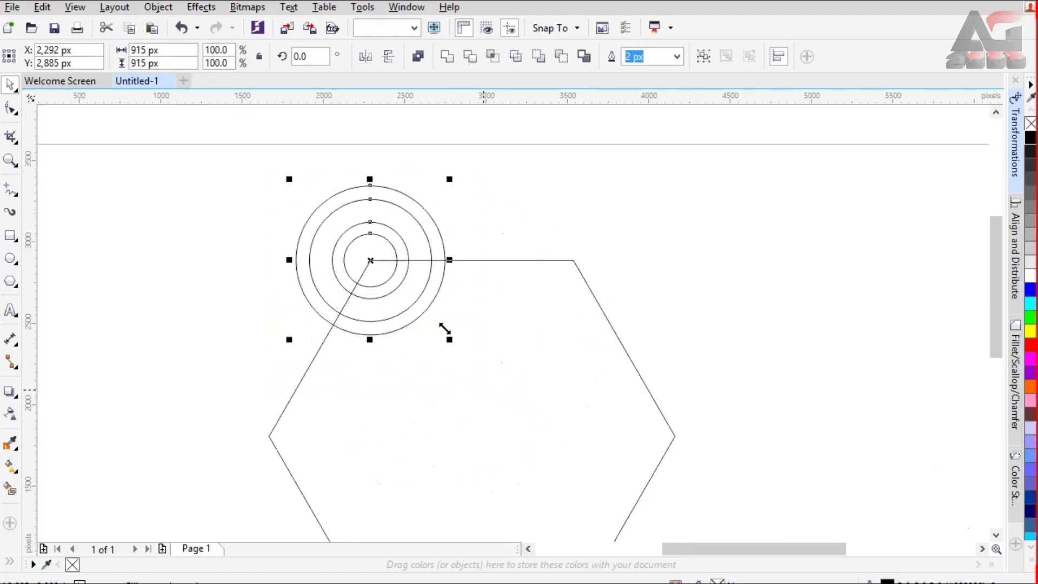
pyautogui.rightClick(399, 206)
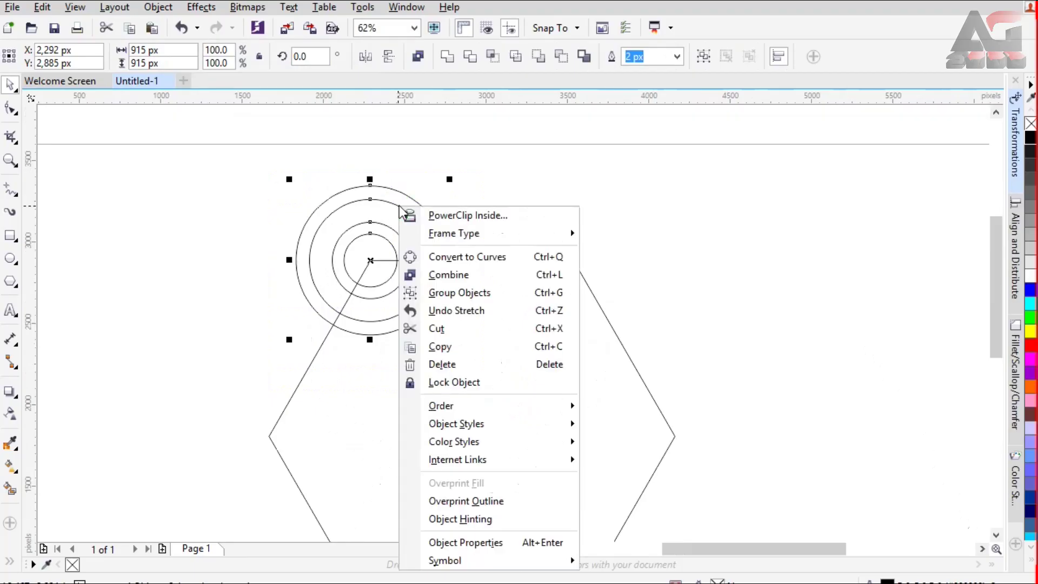
pyautogui.click(436, 289)
# Step: Duplicate the circle group and centre the duplicate exactly on the hexagon's upper-right vertex
pyautogui.hotkey('ctrl', 'd')
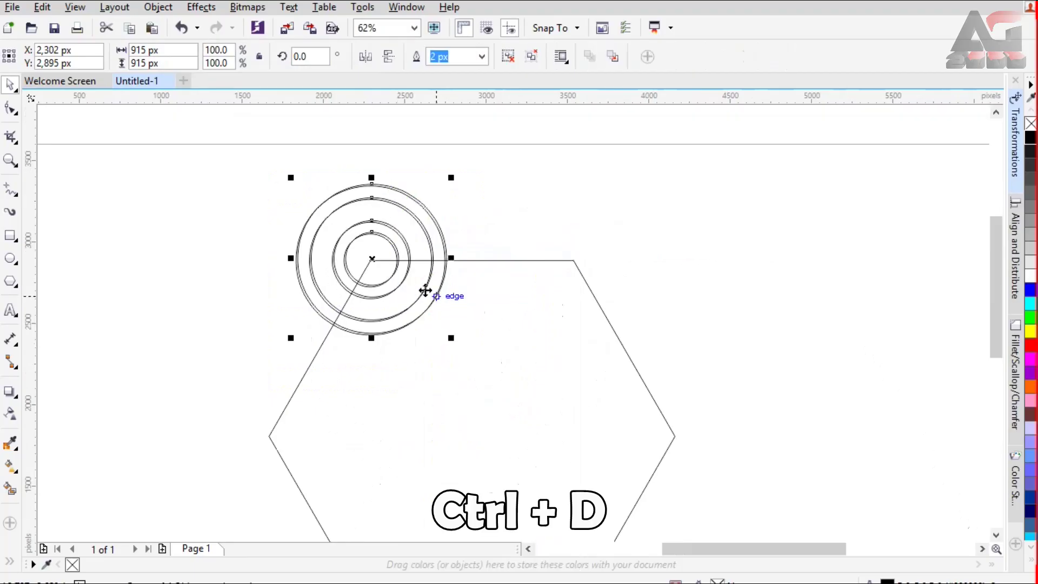
pyautogui.moveTo(383, 242); pyautogui.dragTo(494, 240)
pyautogui.scroll(2, 510, 233)
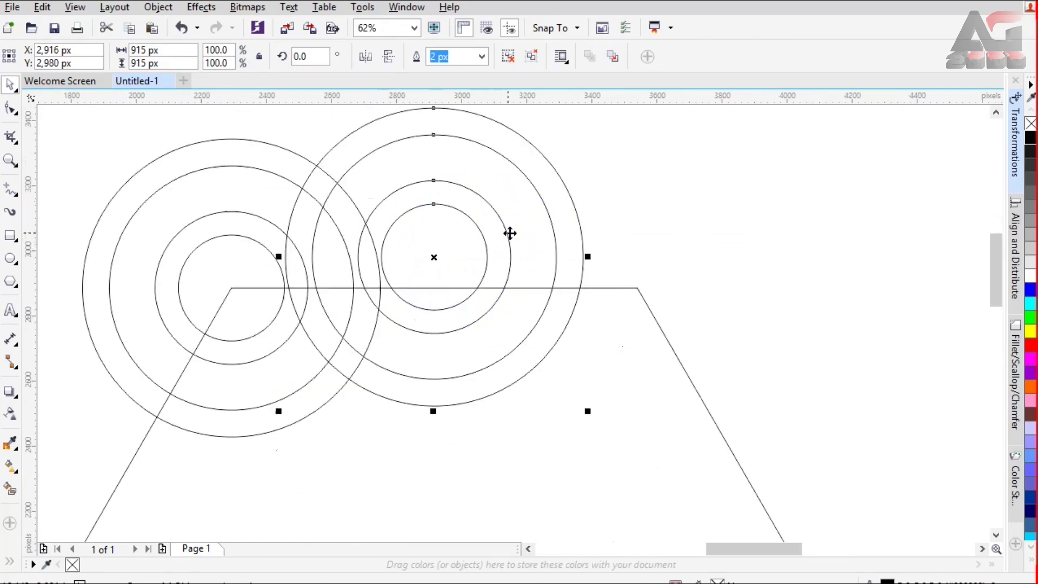
pyautogui.moveTo(433, 258); pyautogui.dragTo(636, 292)
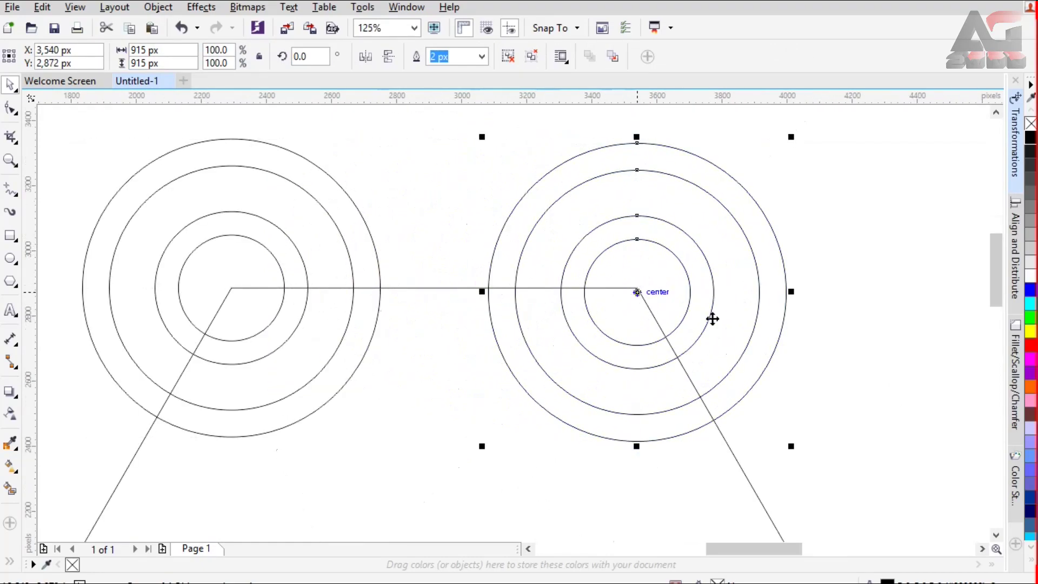
pyautogui.scroll(6, 637, 291)
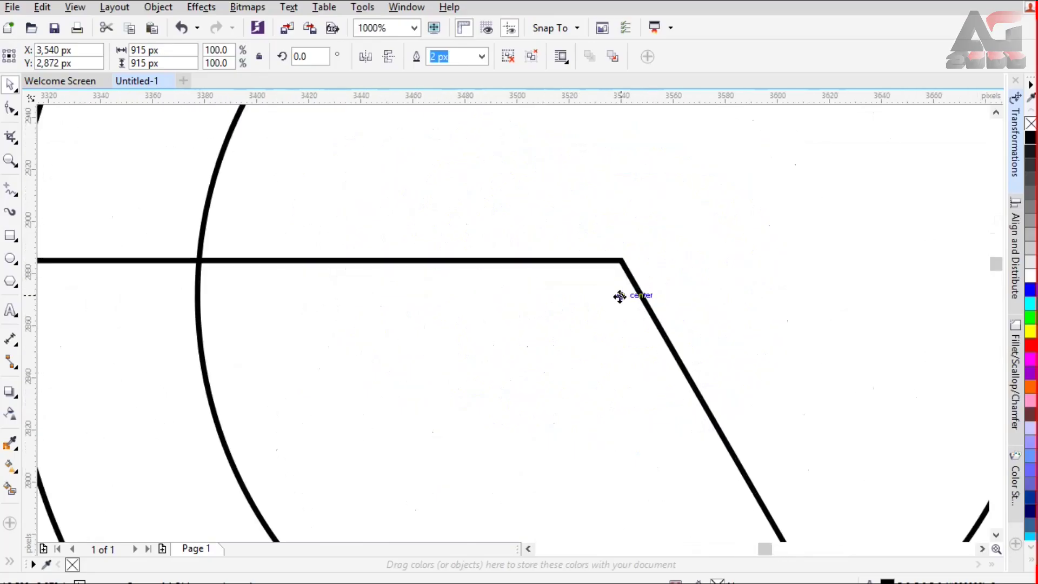
pyautogui.moveTo(620, 296); pyautogui.dragTo(622, 261)
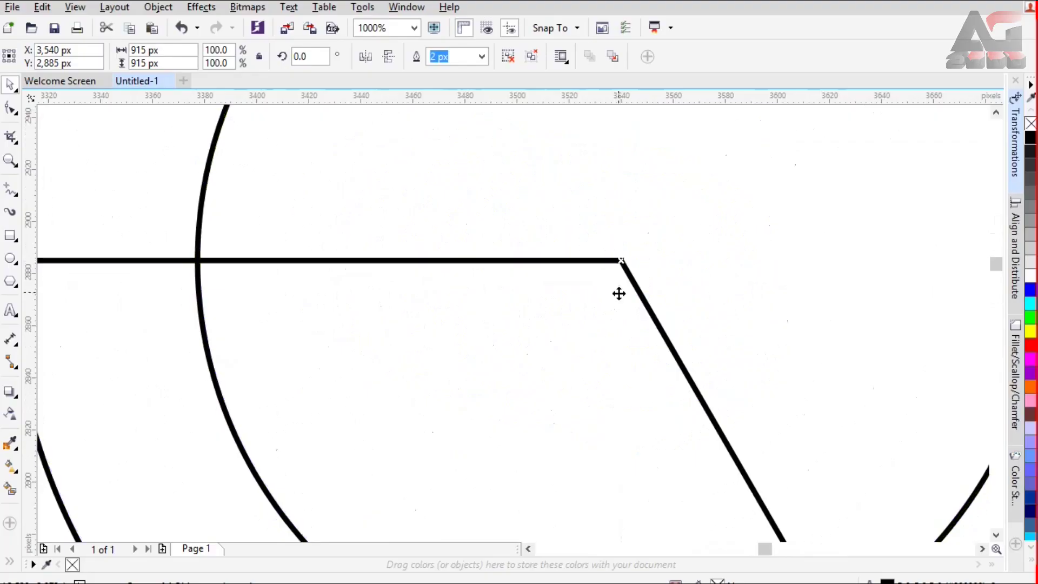
# Step: Draw a 1,248 by 325 px rectangle from the left innermost circle's top point to the right innermost circle's bottom point
pyautogui.scroll(-1, 628, 238)
pyautogui.scroll(-3, 628, 238)
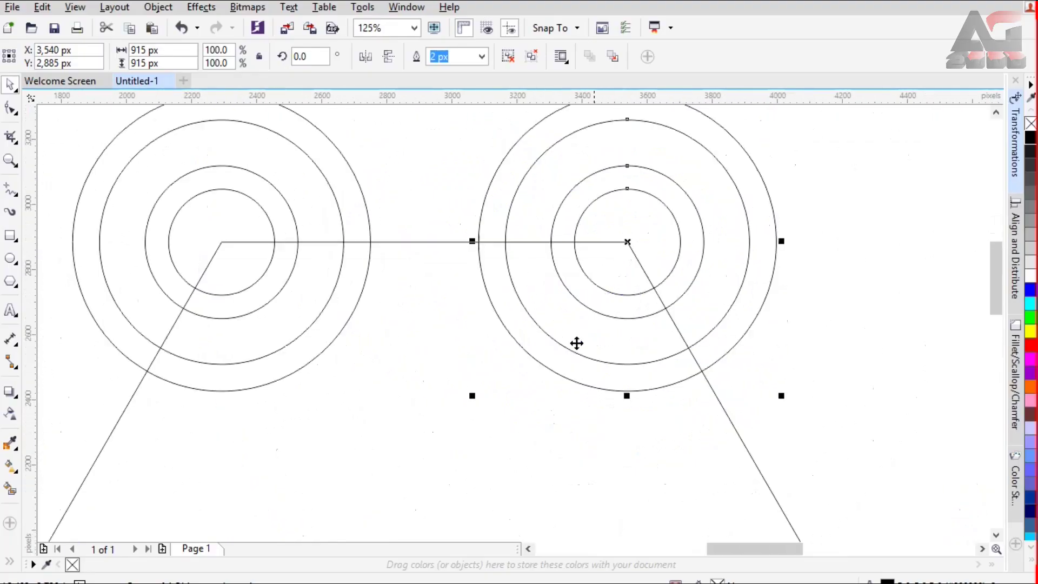
pyautogui.scroll(-1, 578, 366)
pyautogui.scroll(1, 573, 329)
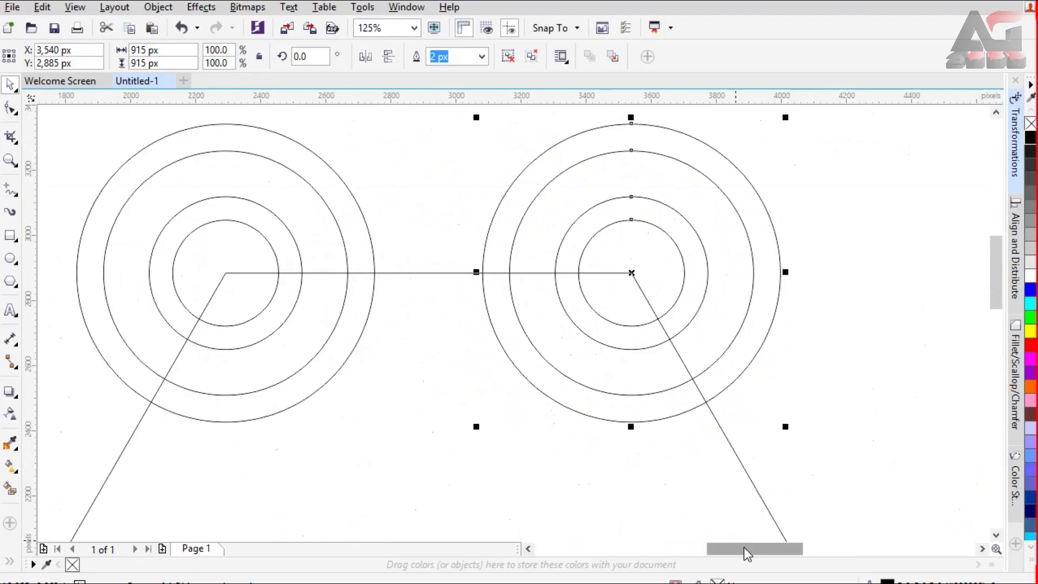
pyautogui.moveTo(744, 547); pyautogui.dragTo(736, 548)
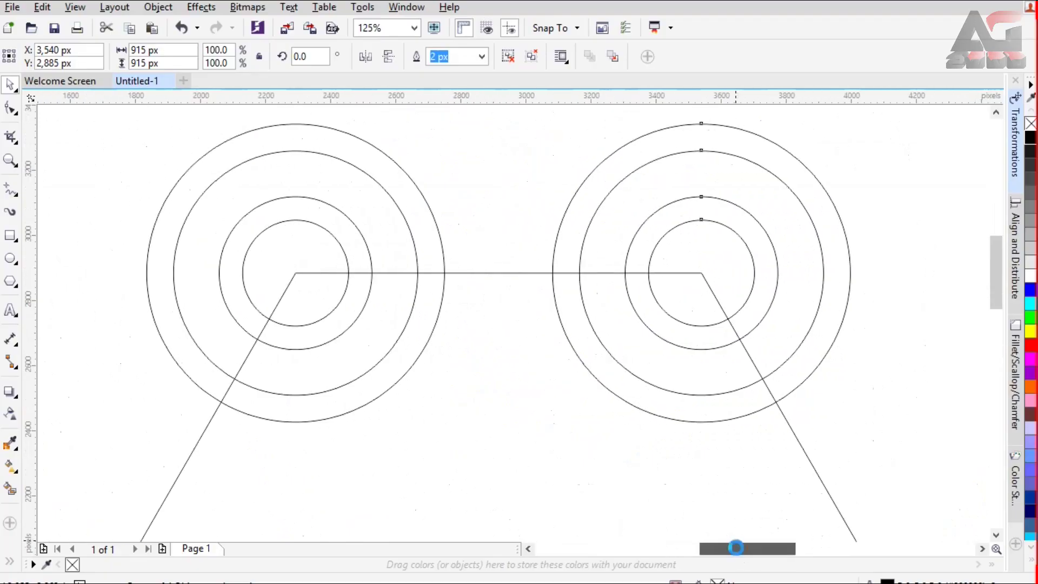
pyautogui.click(11, 236)
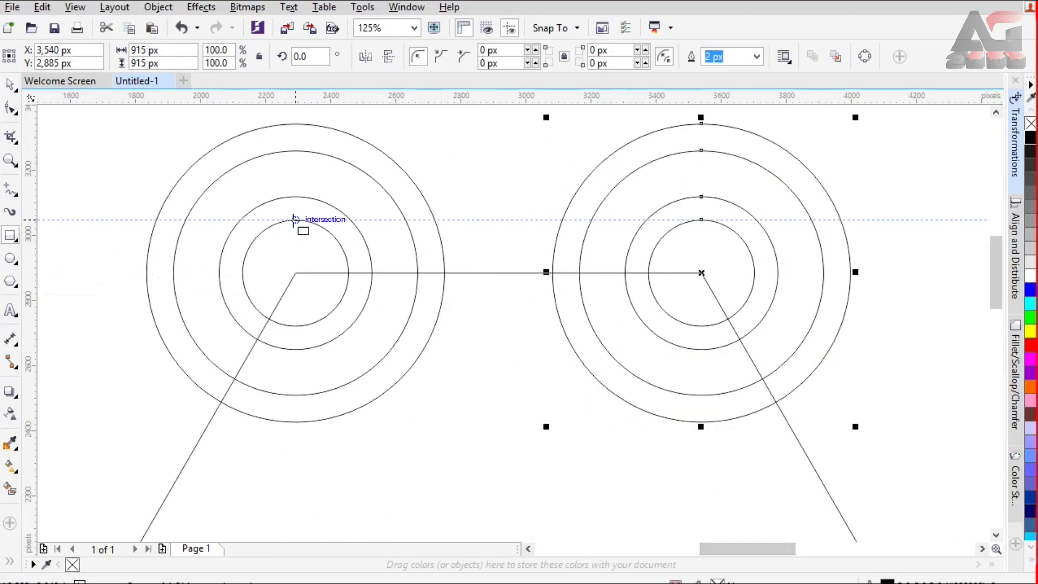
pyautogui.moveTo(295, 220); pyautogui.dragTo(702, 325)
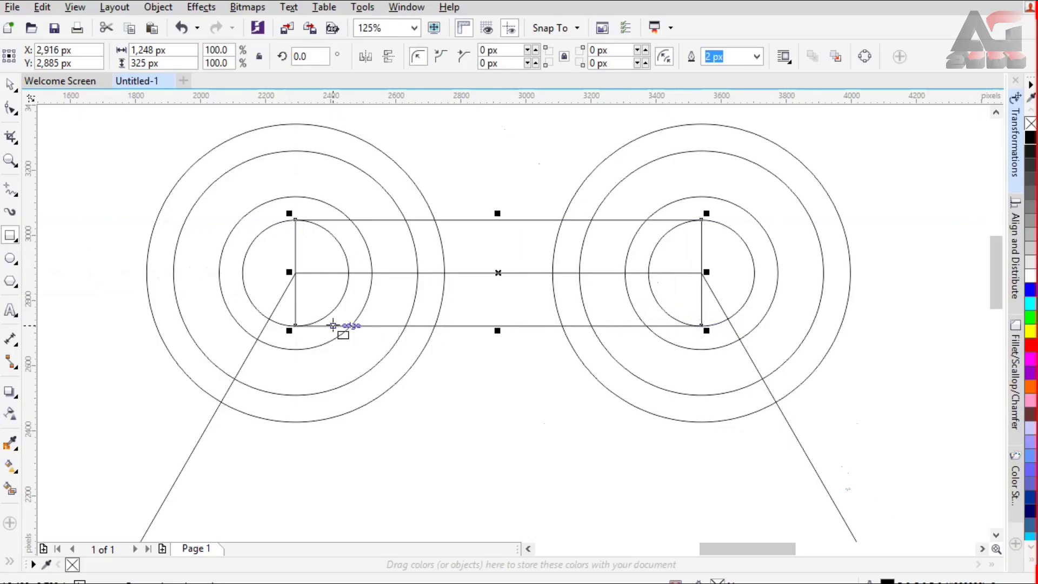
# Step: Add a one-step inside contour to the rectangle with an offset of about 29 px
pyautogui.click(11, 392)
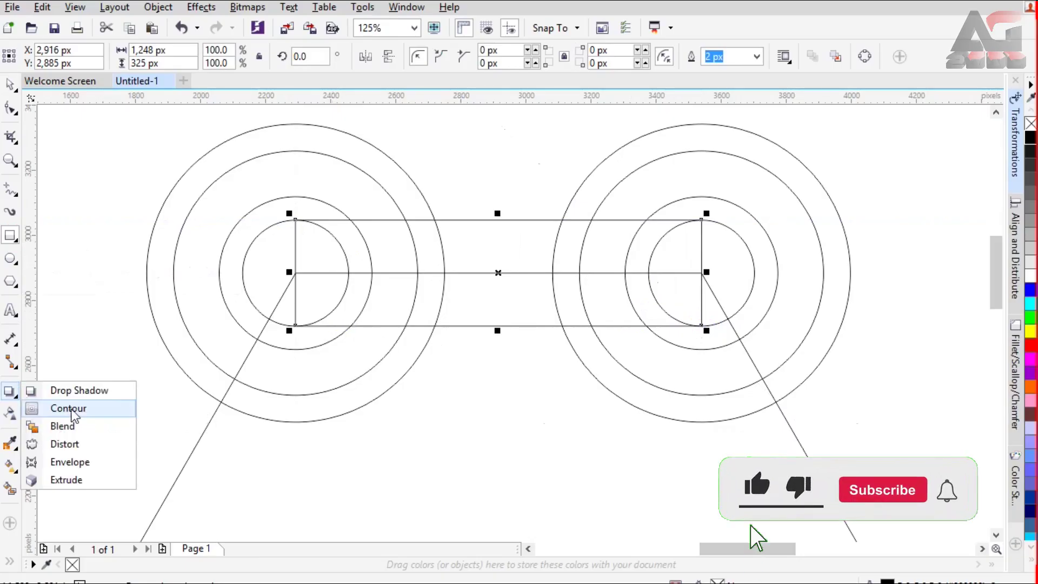
pyautogui.click(97, 410)
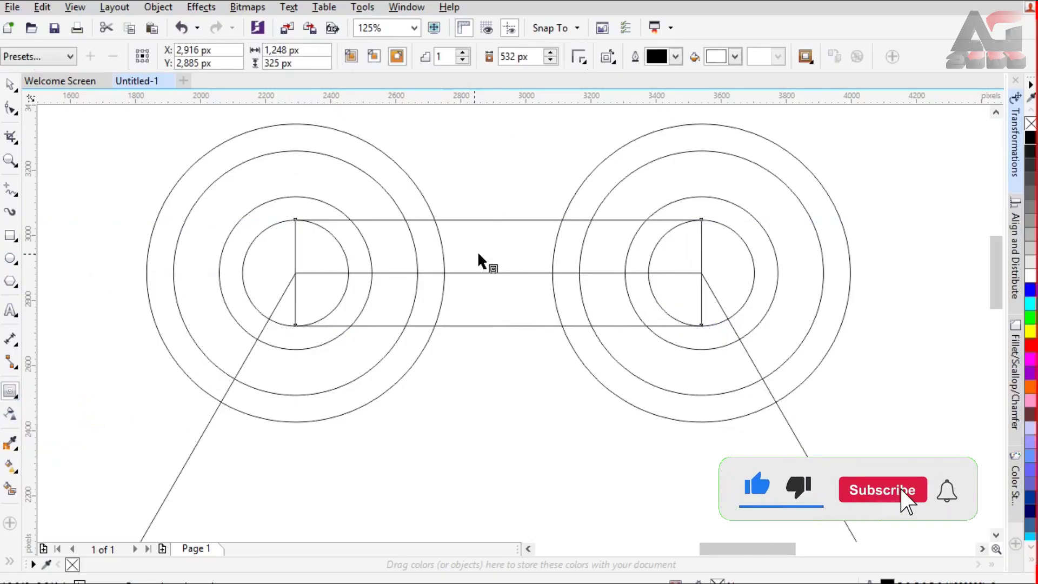
pyautogui.moveTo(478, 251); pyautogui.dragTo(517, 235)
pyautogui.scroll(2, 478, 226)
pyautogui.scroll(-1, 521, 236)
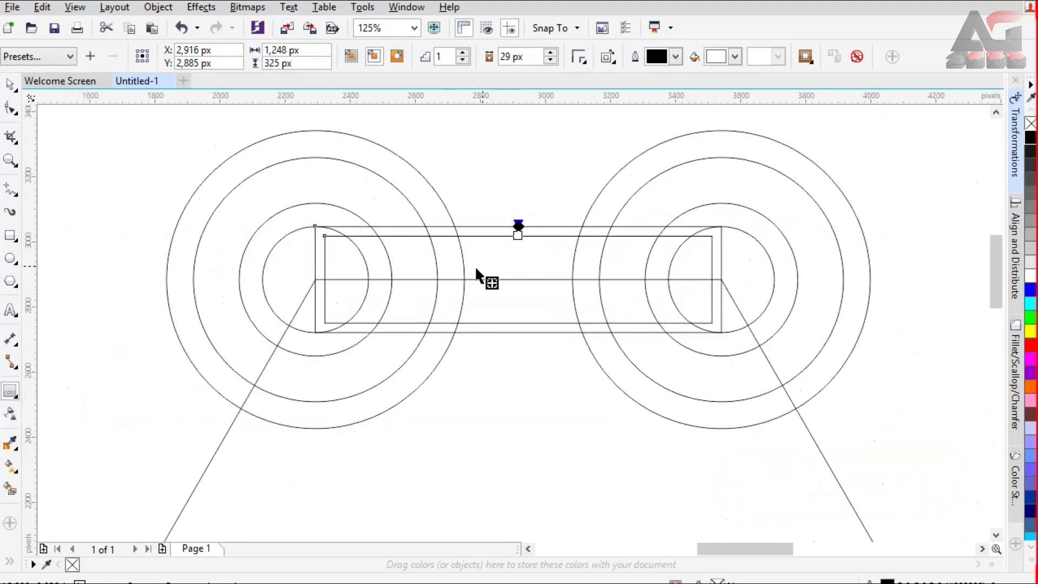
# Step: Break the rectangle's contour group apart into separate objects
pyautogui.click(11, 84)
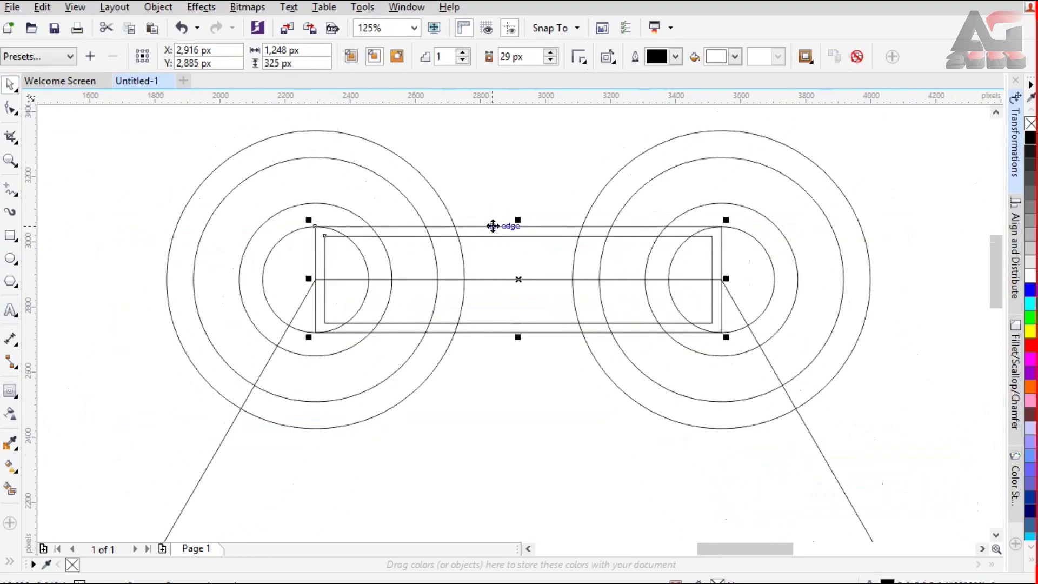
pyautogui.rightClick(492, 231)
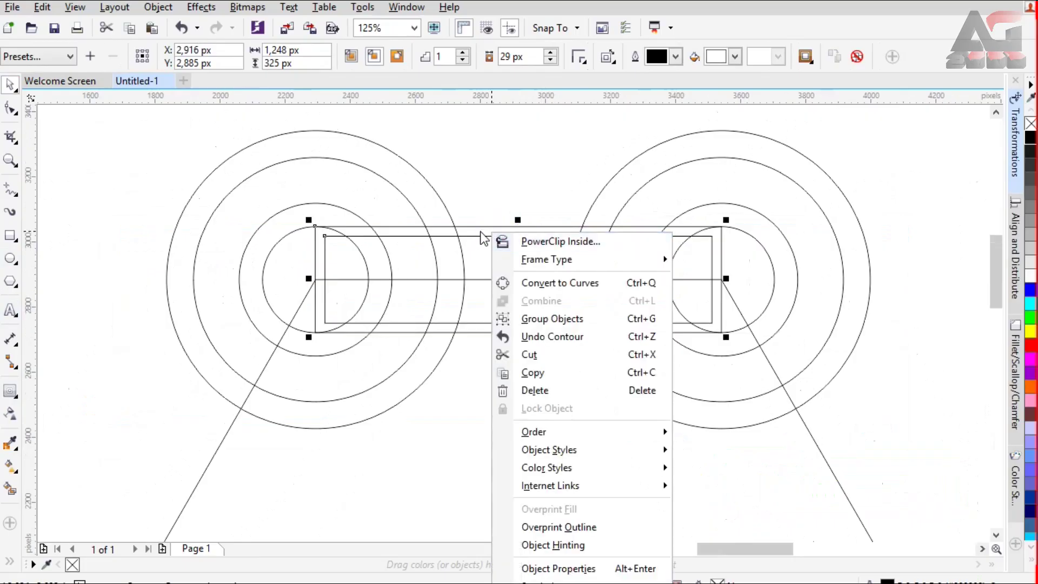
pyautogui.click(481, 236)
pyautogui.rightClick(480, 237)
pyautogui.click(523, 265)
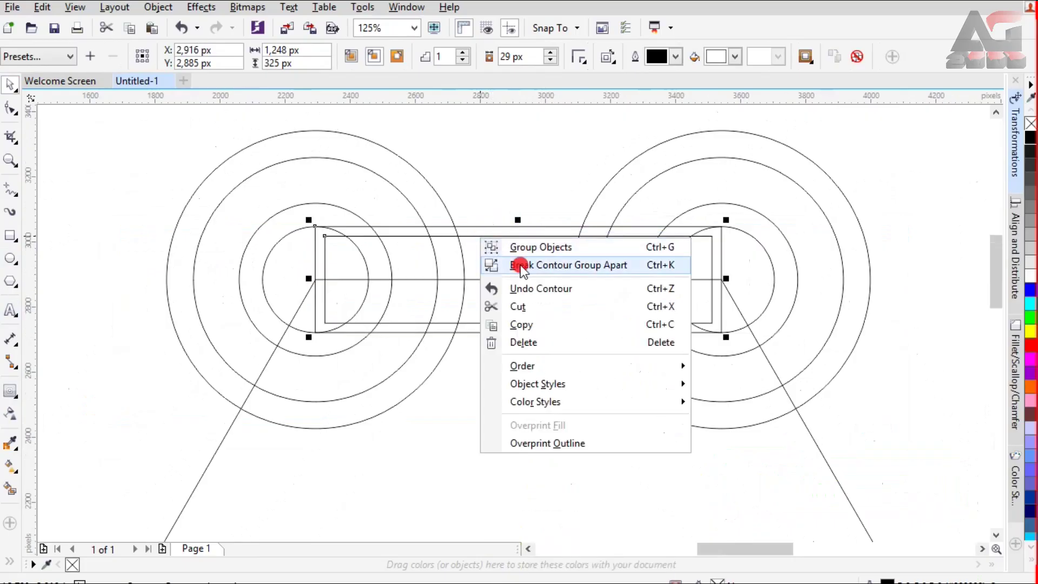
pyautogui.click(513, 200)
# Step: Group the outer rectangle with the inner contour rectangle
pyautogui.click(508, 226)
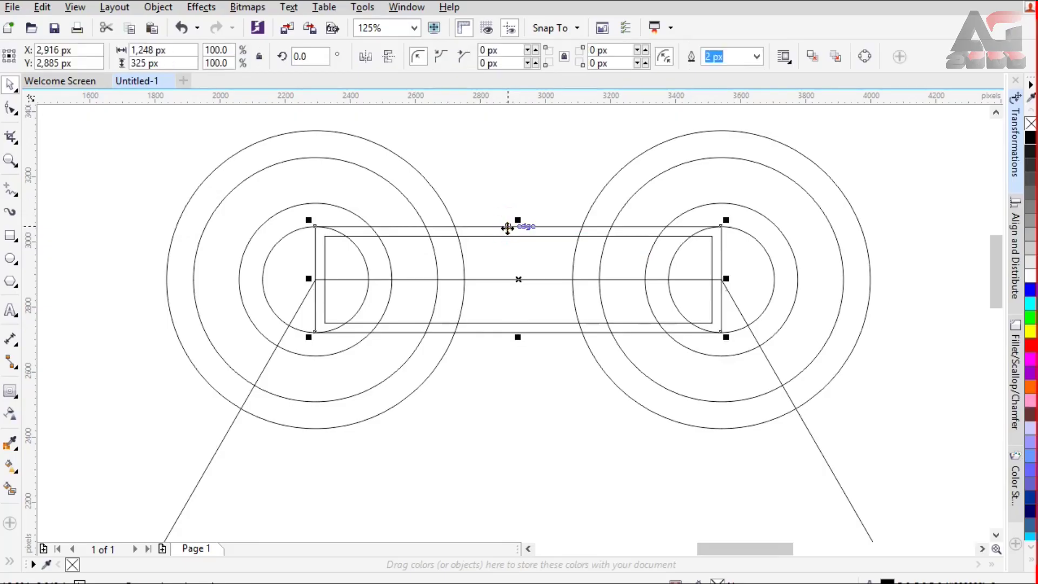
pyautogui.keyDown('shift'); pyautogui.click(509, 236); pyautogui.keyUp('shift')
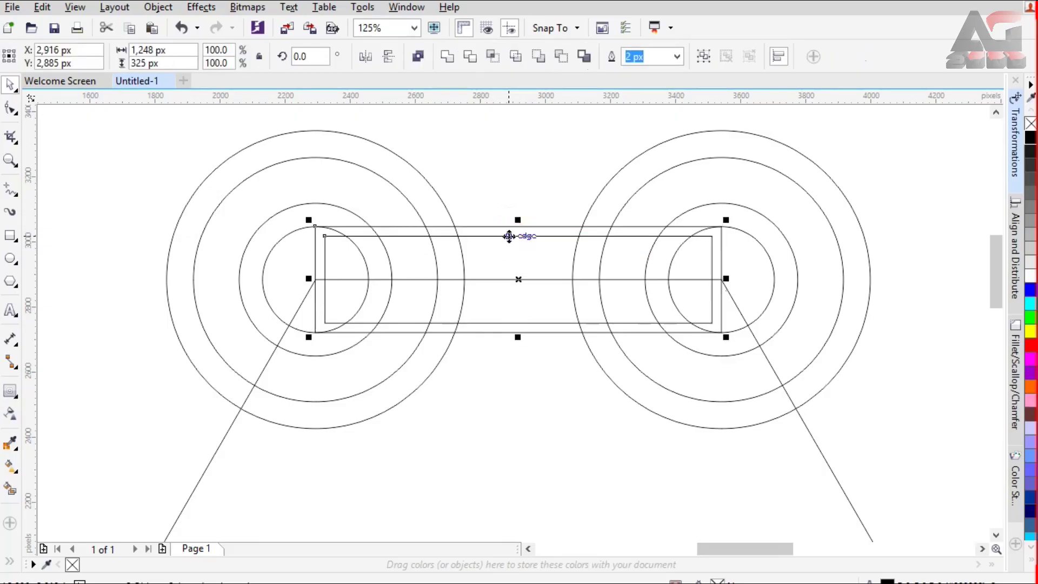
pyautogui.rightClick(509, 237)
pyautogui.click(545, 320)
# Step: Move the rectangle group's centre of rotation to the centre of the hexagon
pyautogui.scroll(-2, 498, 201)
pyautogui.click(509, 242)
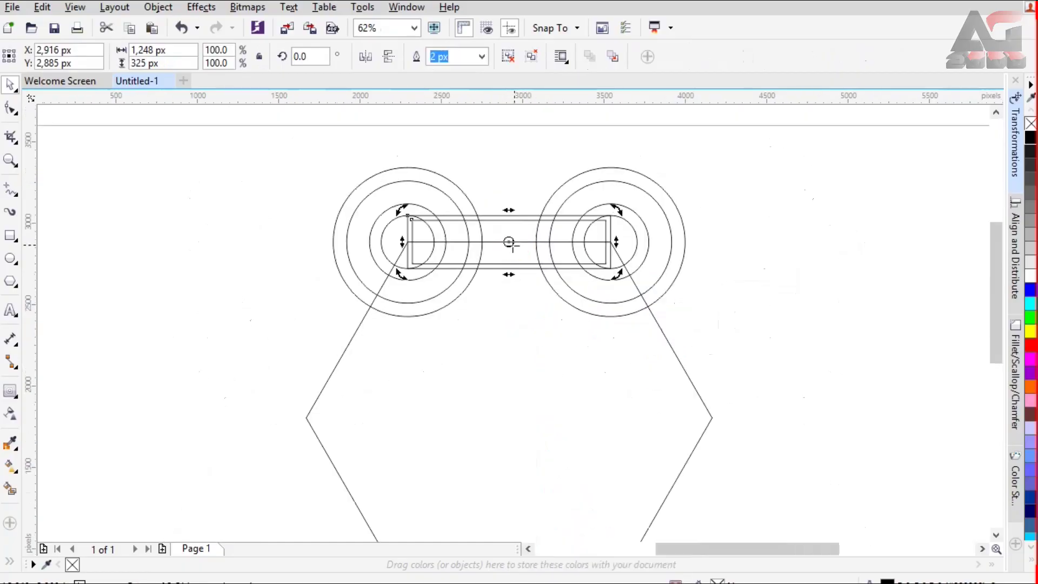
pyautogui.moveTo(509, 242); pyautogui.dragTo(507, 360)
pyautogui.moveTo(507, 416); pyautogui.dragTo(508, 417)
# Step: Duplicate the grouped rectangle bar in place and rotate the copy by 300 degrees around the hexagon's centre
pyautogui.click(125, 27)
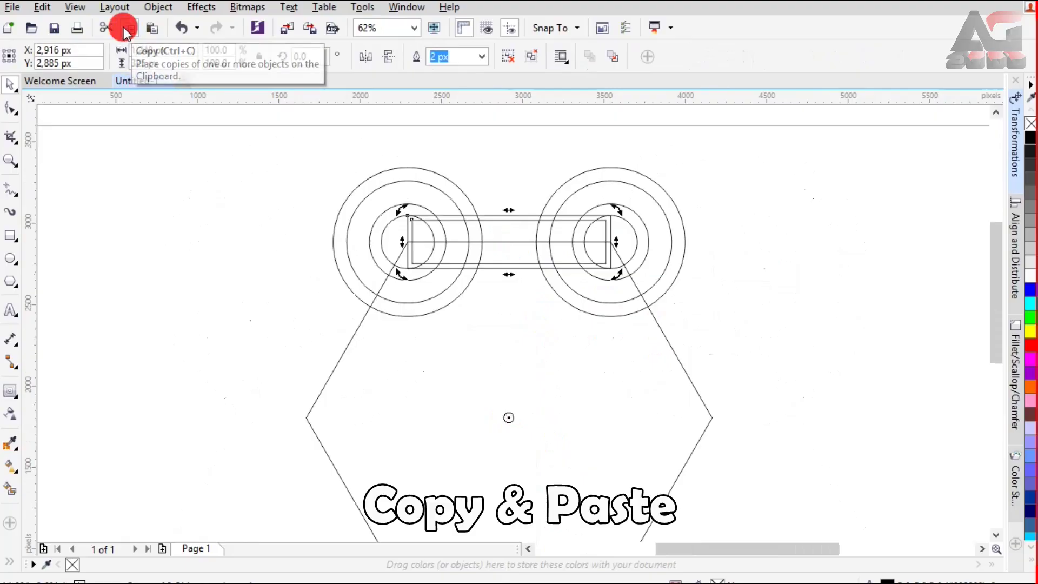
pyautogui.click(152, 27)
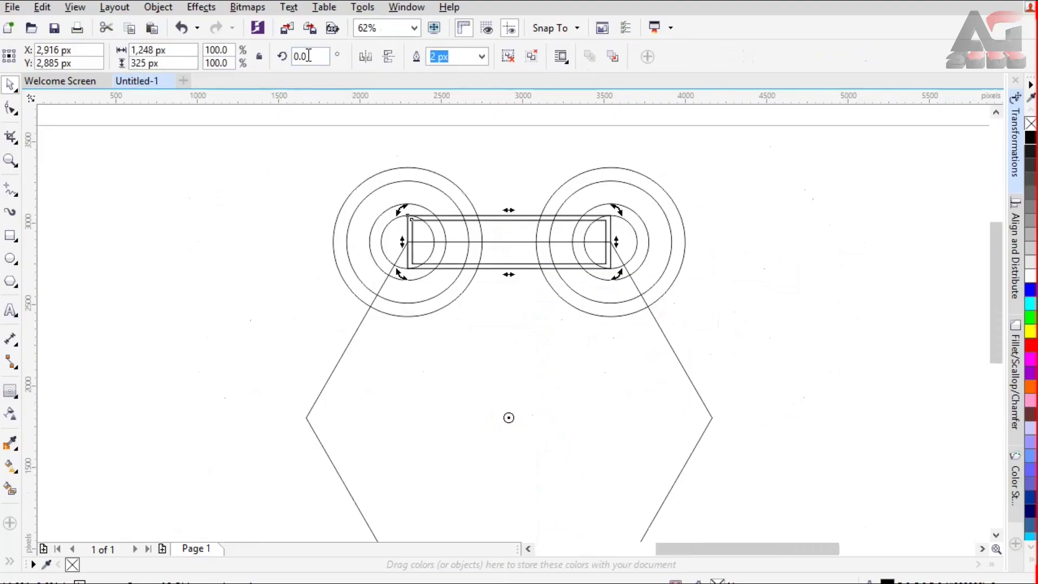
pyautogui.click(304, 57)
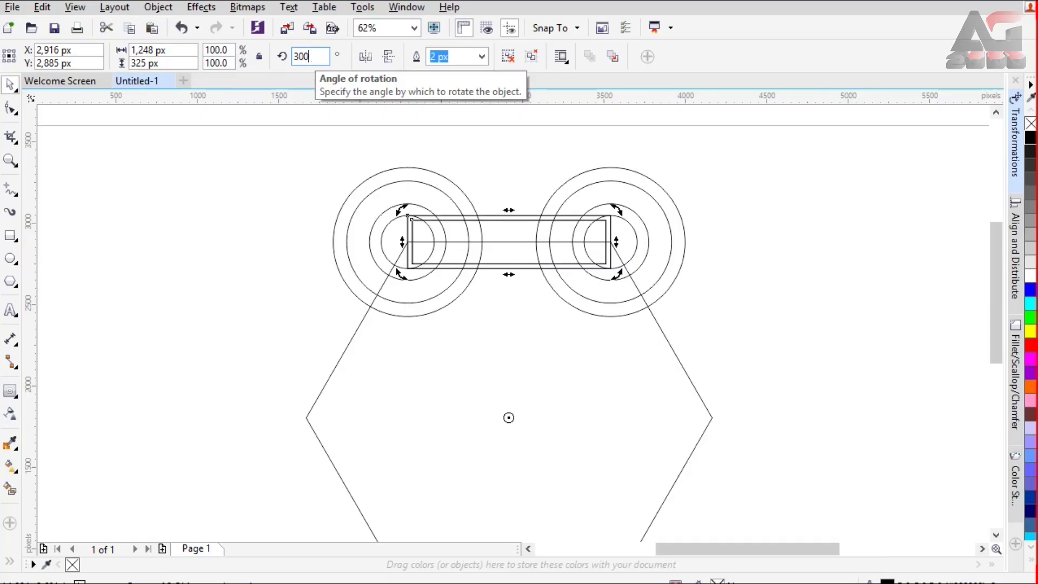
pyautogui.press('Return')
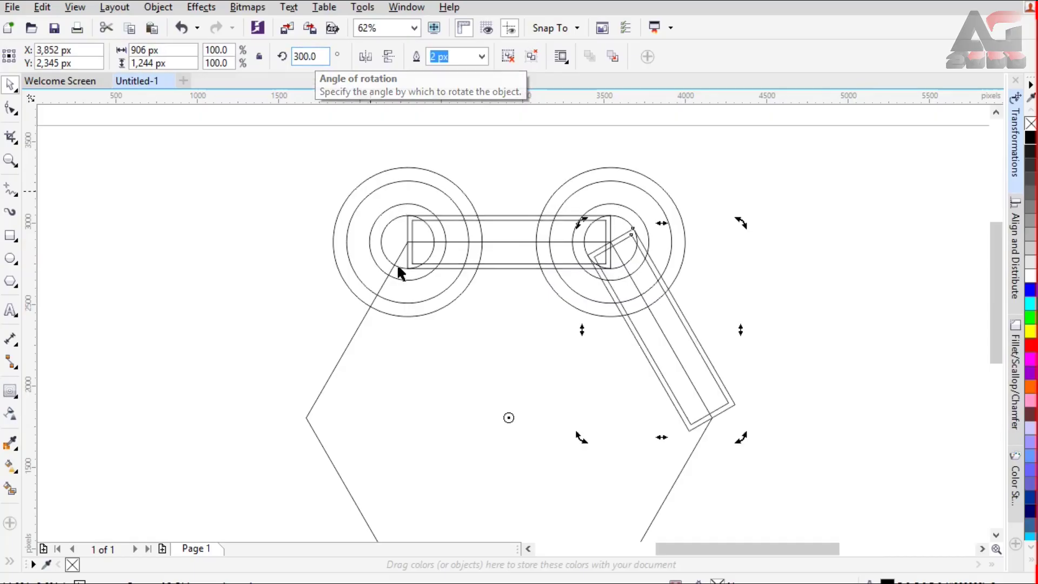
pyautogui.click(508, 200)
# Step: Use Virtual Segment Delete to remove the bar and hexagon line segments between the two inner circles at the upper-left vertex
pyautogui.scroll(3, 551, 189)
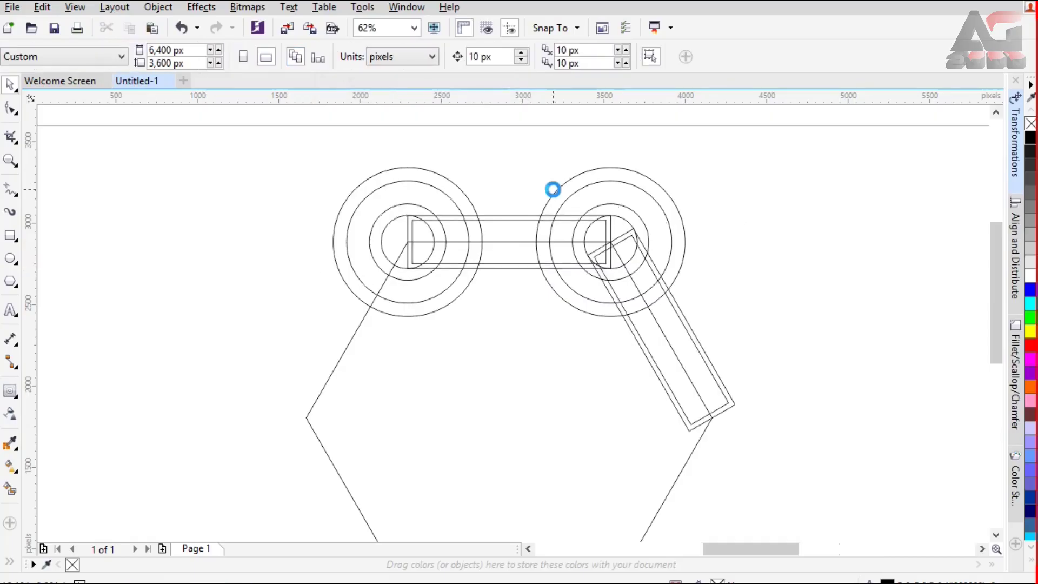
pyautogui.click(15, 141)
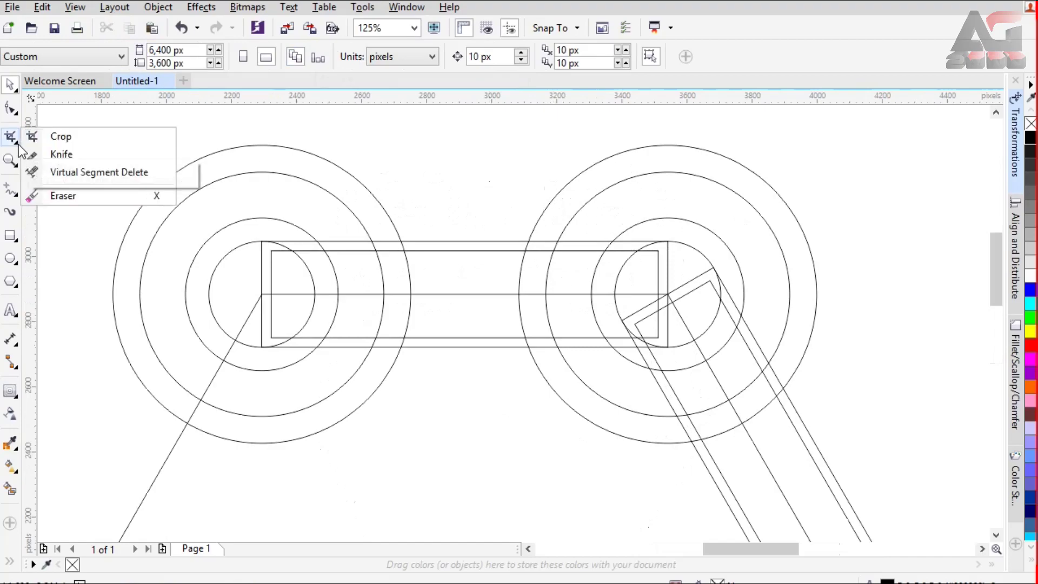
pyautogui.click(105, 173)
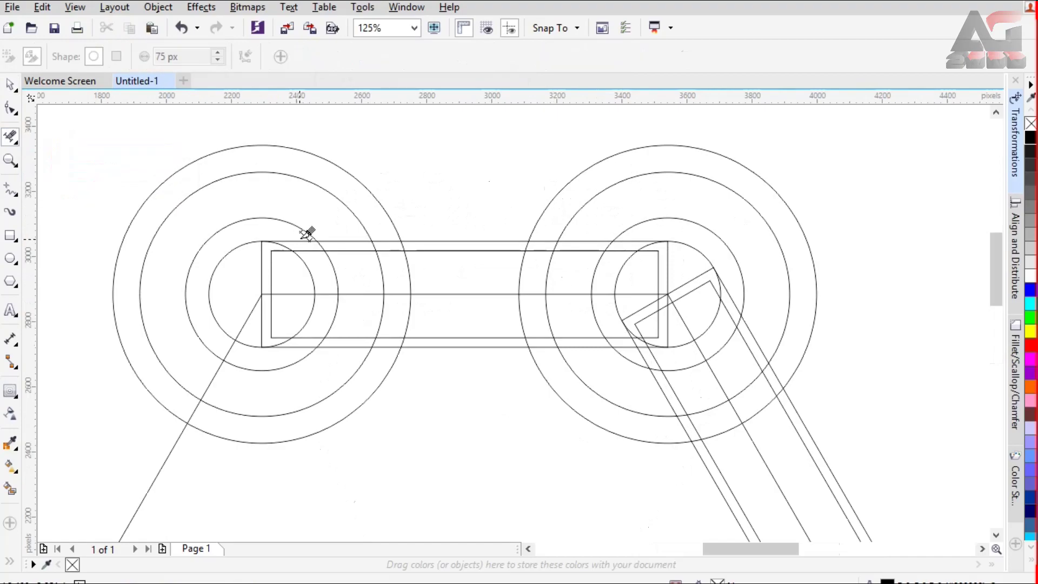
pyautogui.click(316, 251)
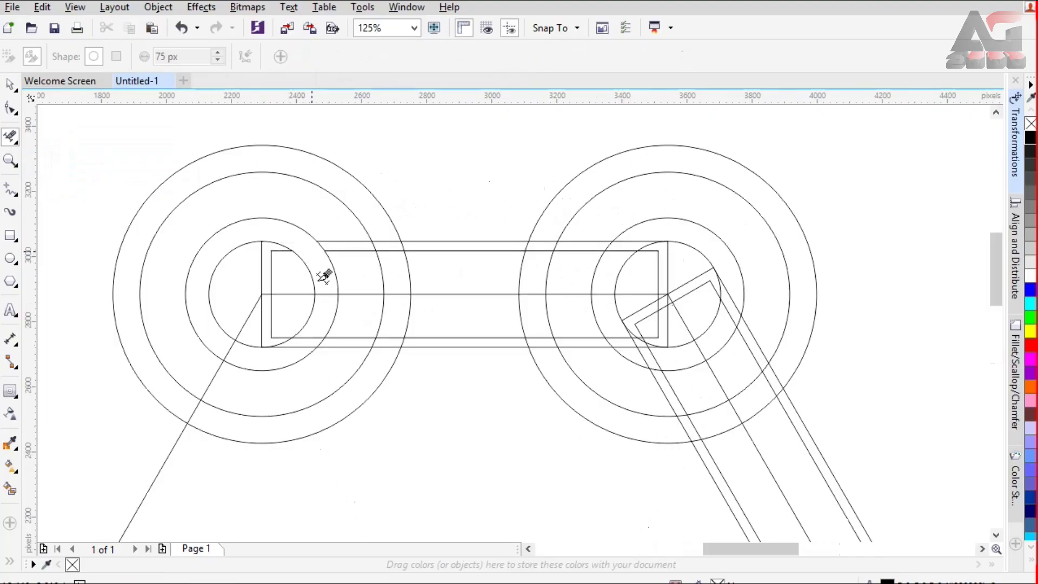
pyautogui.scroll(2, 311, 271)
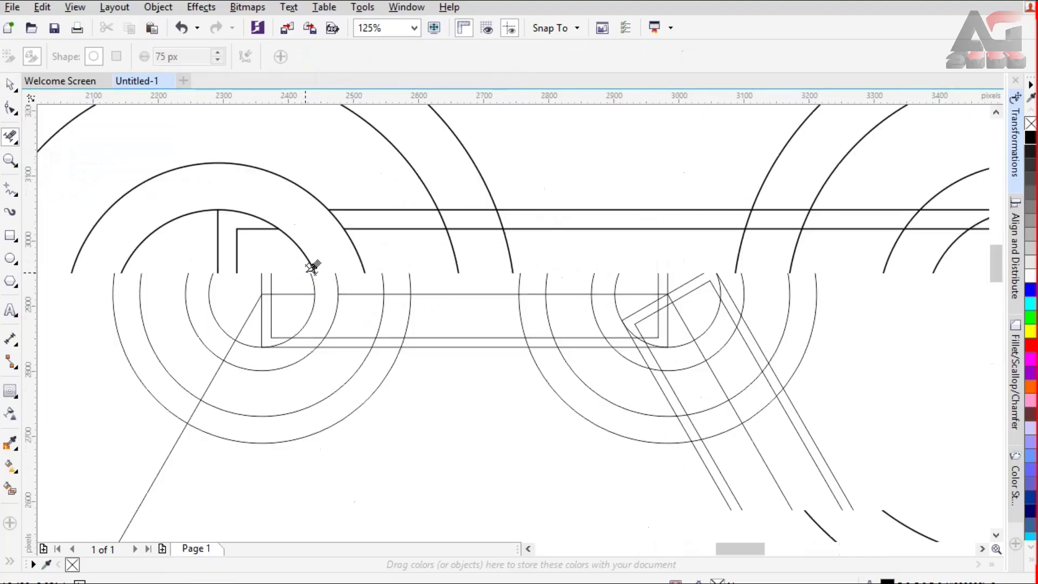
pyautogui.moveTo(283, 431); pyautogui.dragTo(312, 404)
pyautogui.click(317, 402)
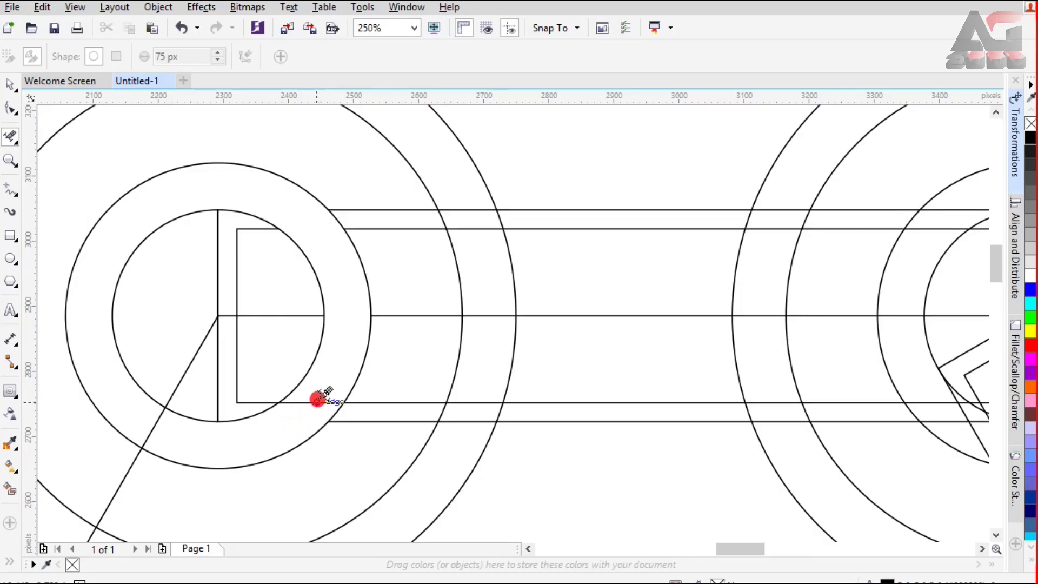
pyautogui.click(318, 401)
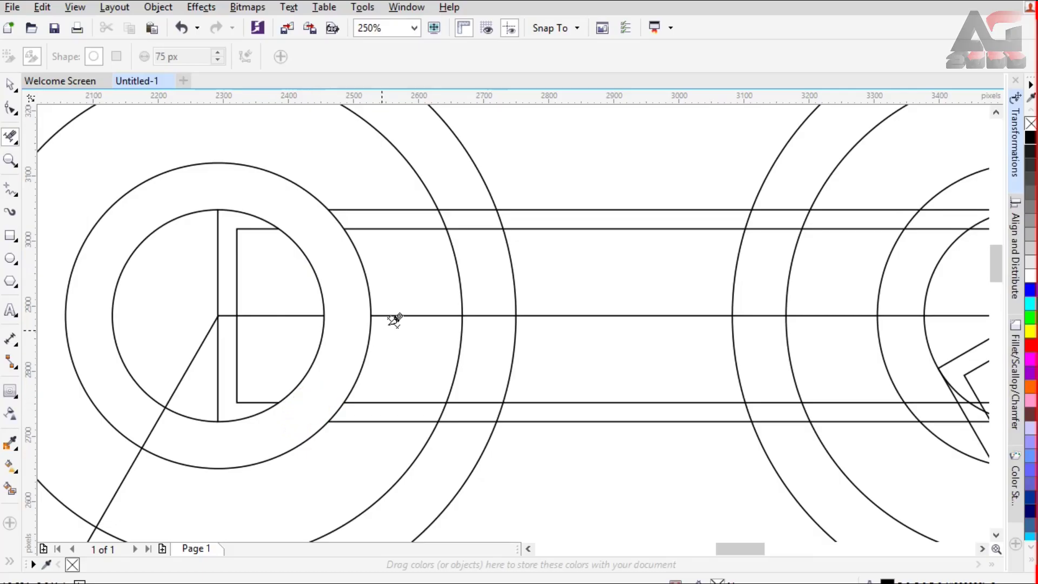
# Step: Remove the outer ring arc crossing the bar and the bar edge segments between the two outer circles at the upper-right vertex
pyautogui.scroll(-2, 566, 323)
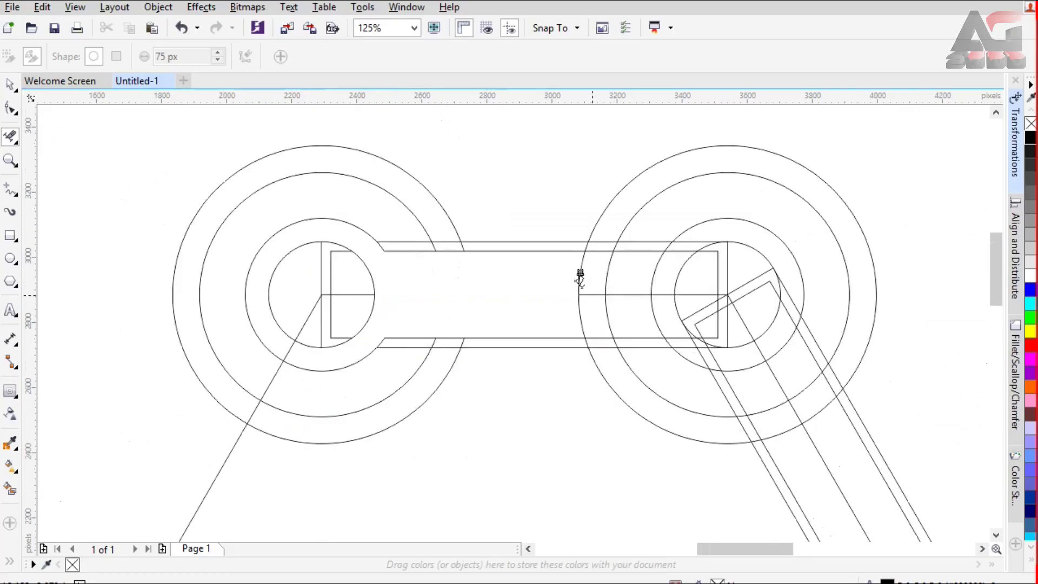
pyautogui.moveTo(568, 283); pyautogui.dragTo(586, 306)
pyautogui.click(599, 240)
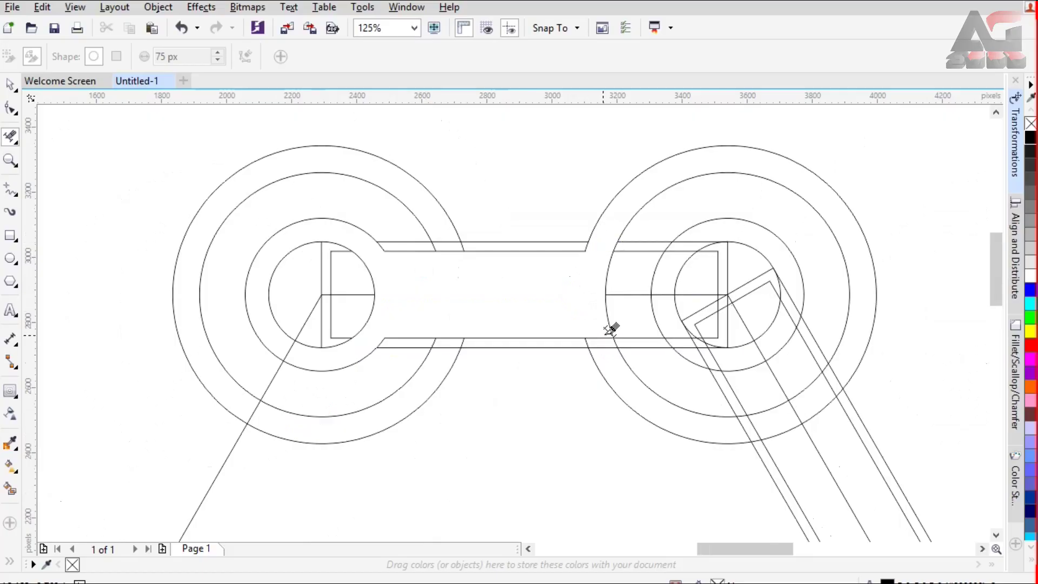
pyautogui.click(606, 339)
# Step: Use Smart Fill in light purple on the bar, the small ring around the upper-left vertex and the large ring around the upper-right vertex
pyautogui.click(10, 489)
pyautogui.click(410, 292)
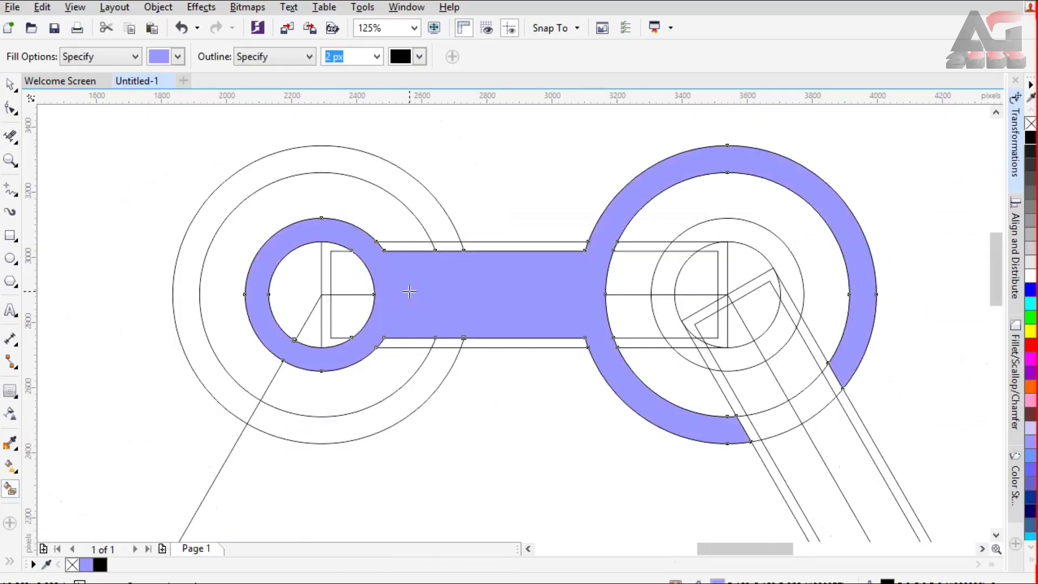
# Step: Delete the leftover circle groups and both rectangle bars, keeping only the hexagon and the filled link shape
pyautogui.click(9, 85)
pyautogui.moveTo(118, 139); pyautogui.dragTo(496, 469)
pyautogui.press('Delete')
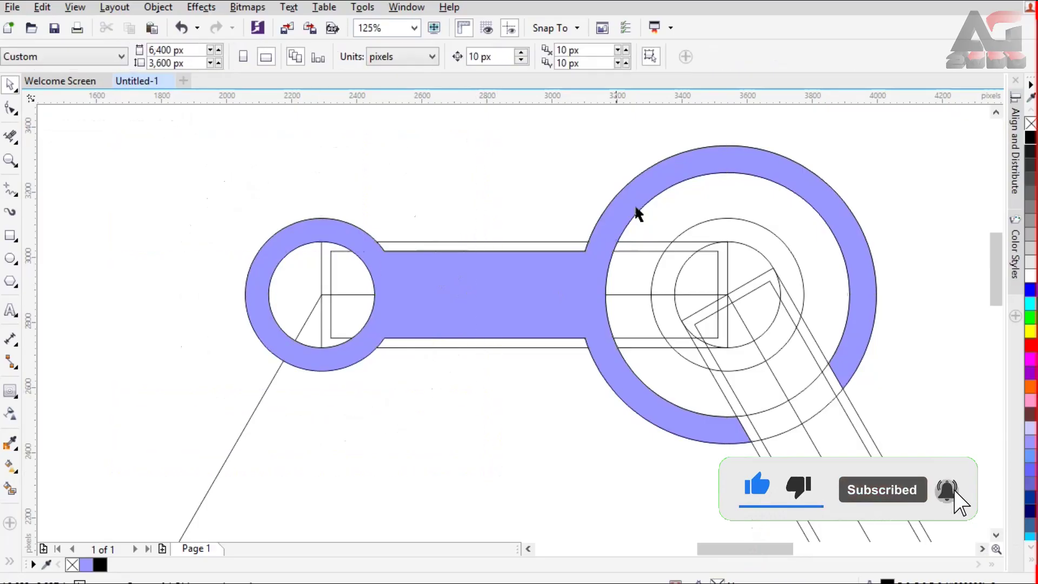
pyautogui.click(684, 224)
pyautogui.press('Delete')
pyautogui.click(679, 248)
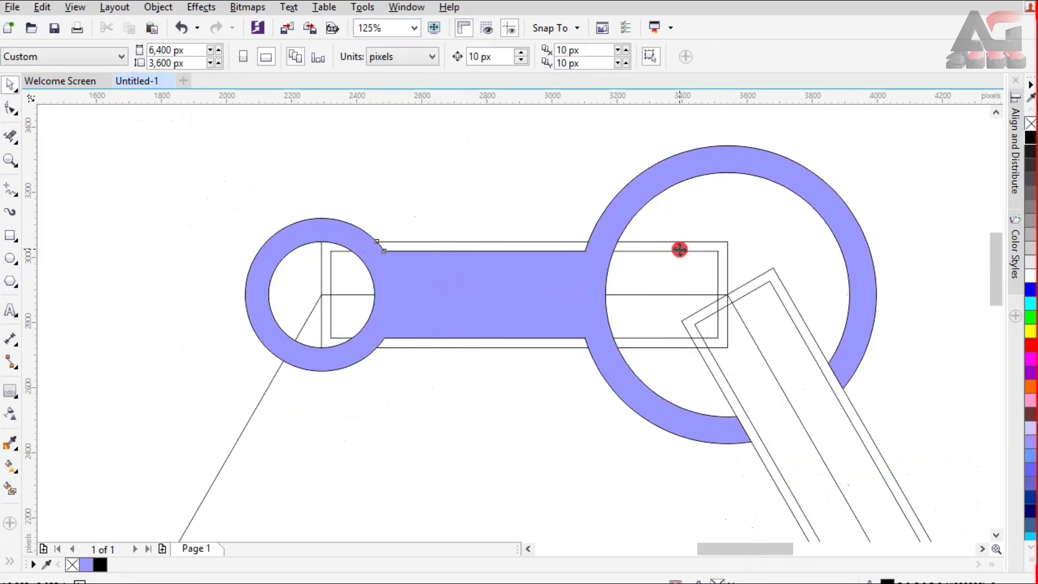
pyautogui.press('Delete')
pyautogui.click(769, 290)
pyautogui.press('Delete')
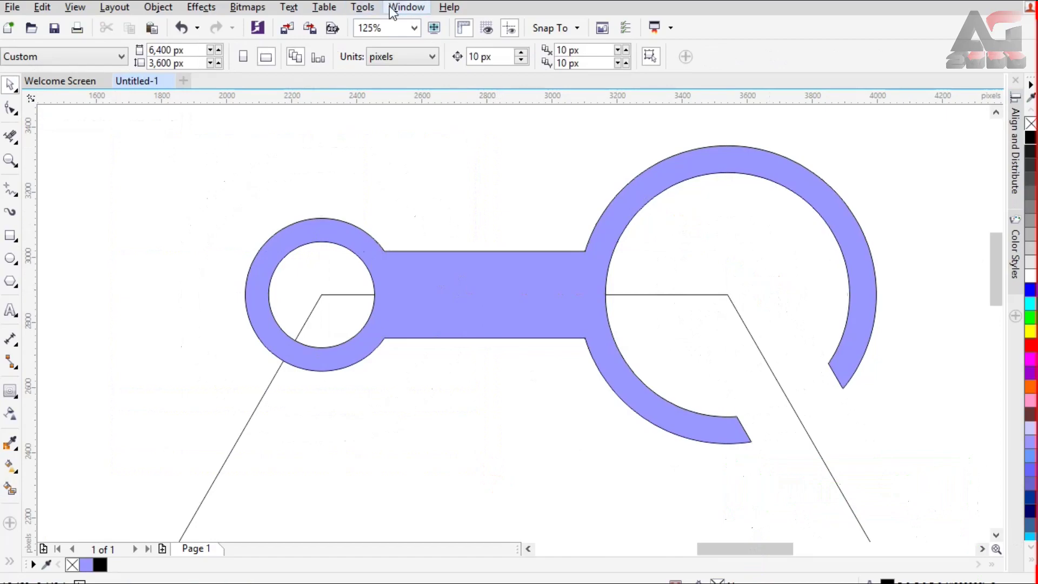
# Step: Round the corners of the filled link shape with a Fillet radius of 315 px
pyautogui.click(407, 7)
pyautogui.moveTo(444, 221)
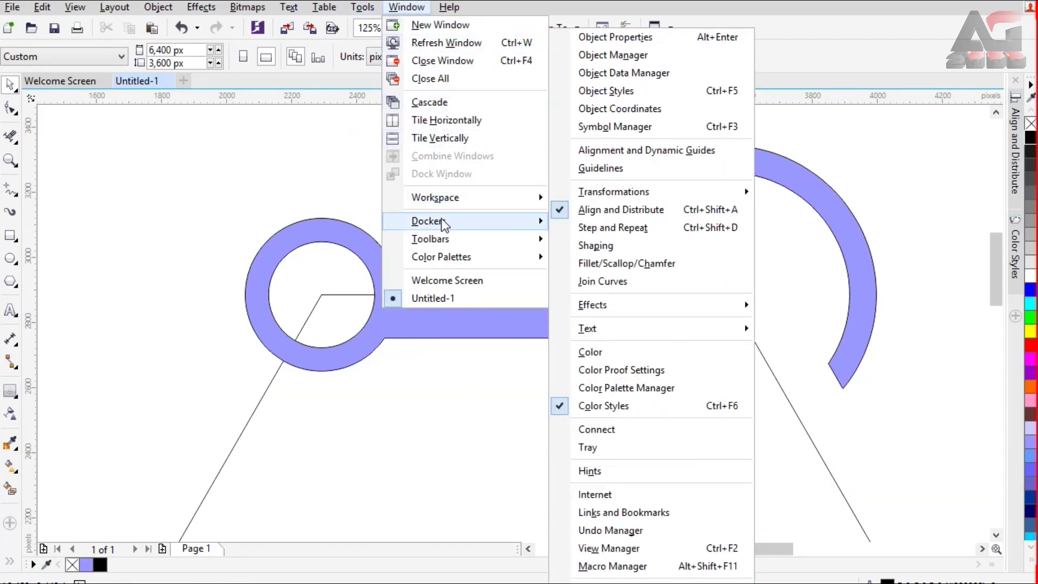
pyautogui.click(684, 265)
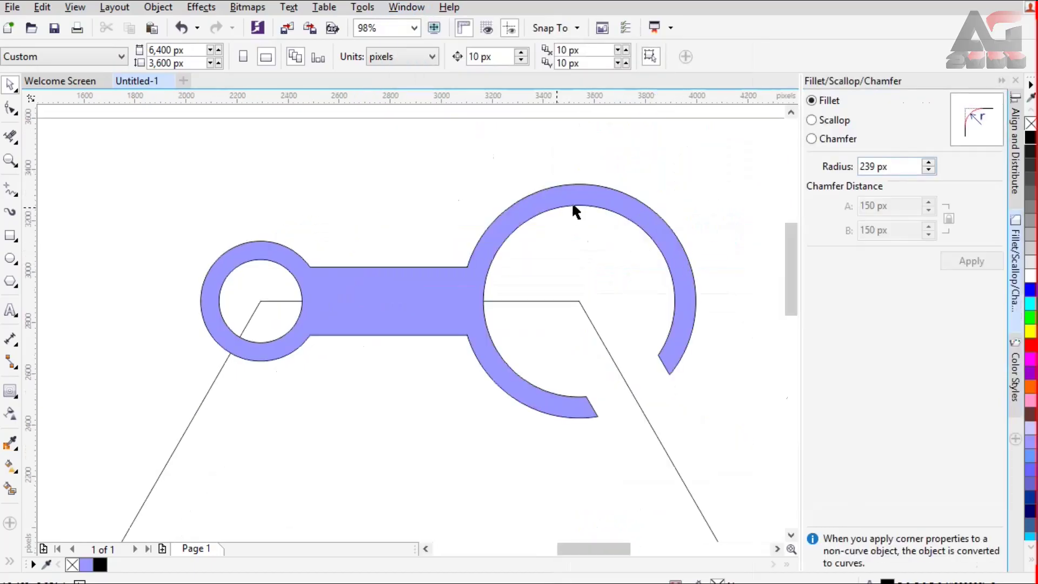
pyautogui.click(456, 299)
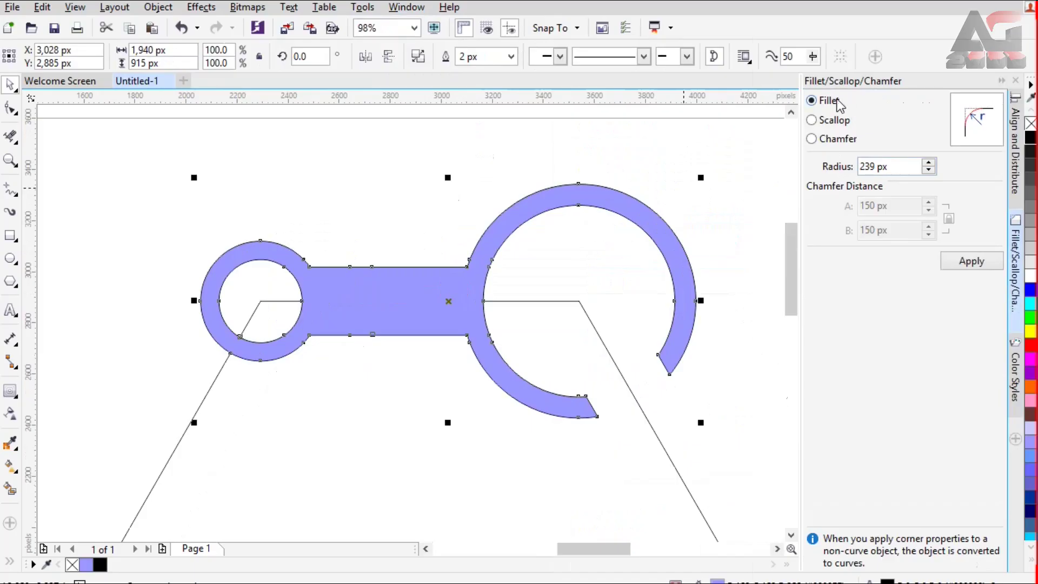
pyautogui.click(812, 100)
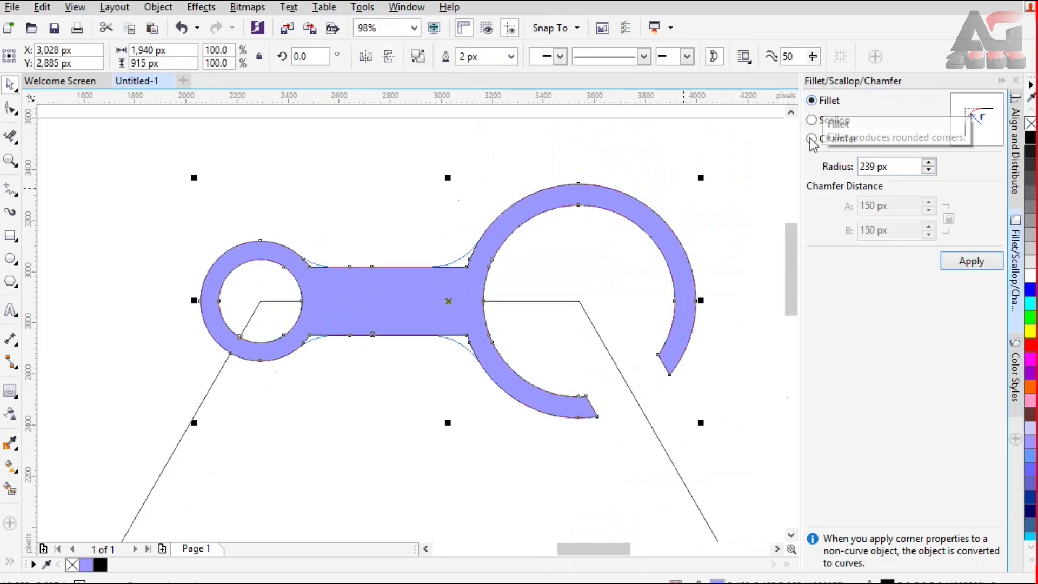
pyautogui.scroll(2, 456, 259)
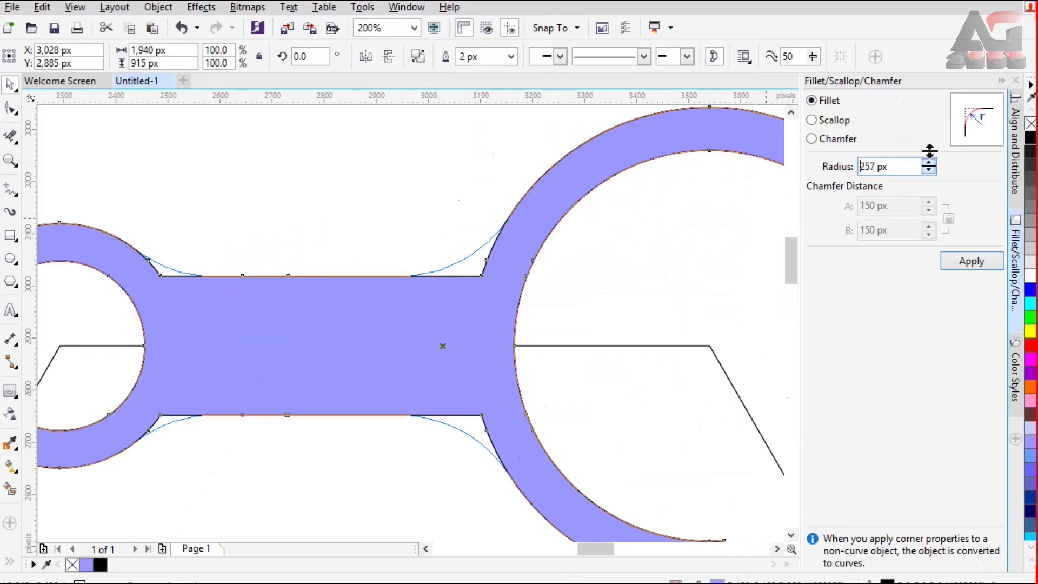
pyautogui.click(928, 167)
pyautogui.moveTo(928, 156); pyautogui.dragTo(929, 114)
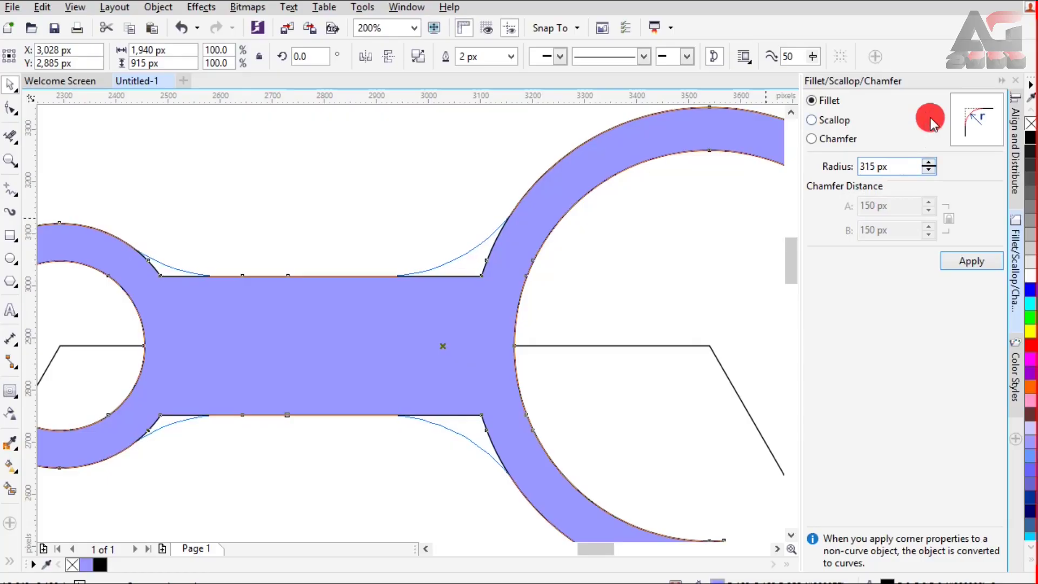
pyautogui.click(963, 265)
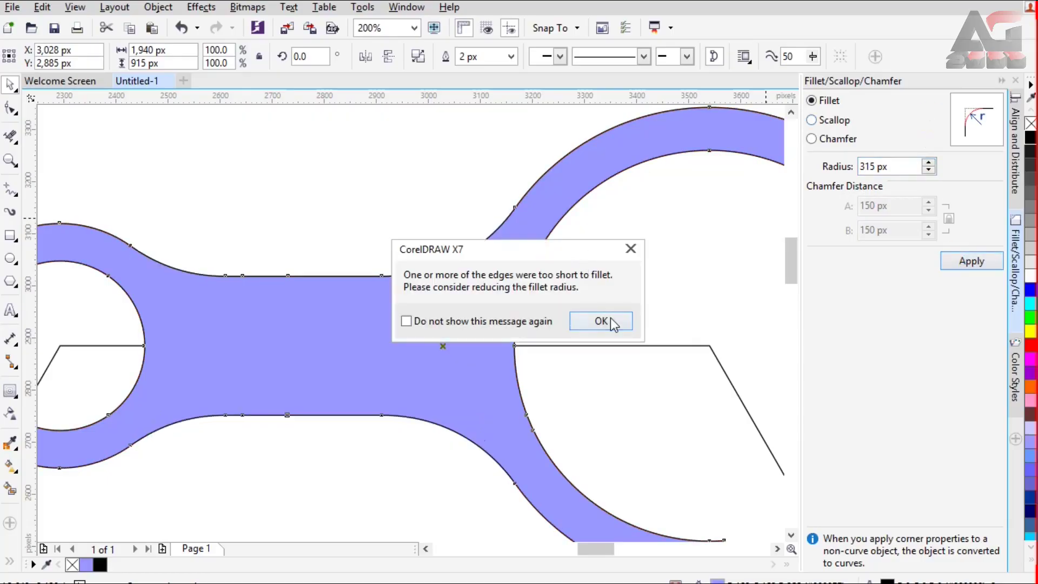
pyautogui.click(602, 321)
pyautogui.scroll(-2, 605, 269)
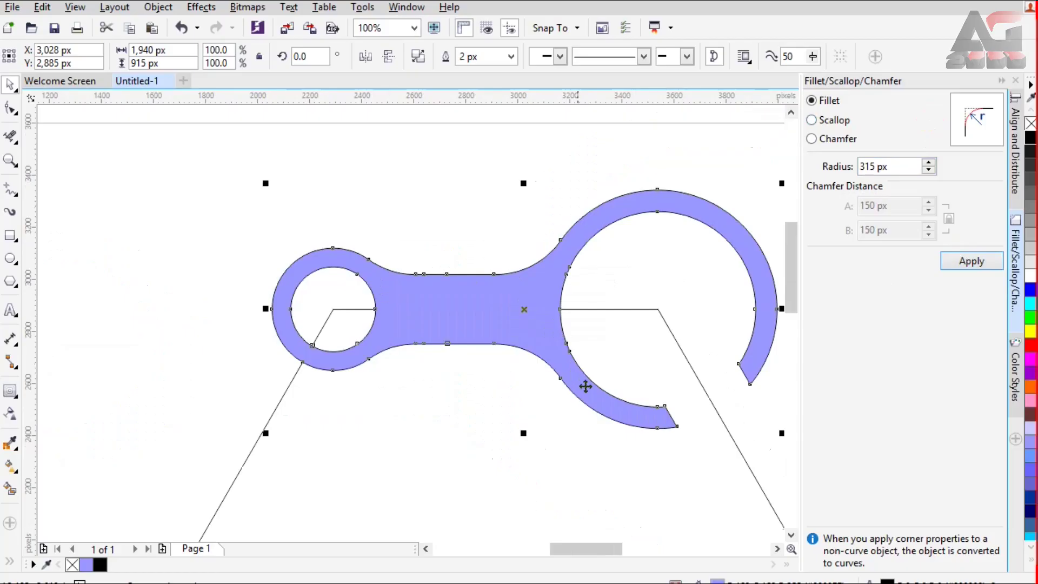
pyautogui.click(1002, 81)
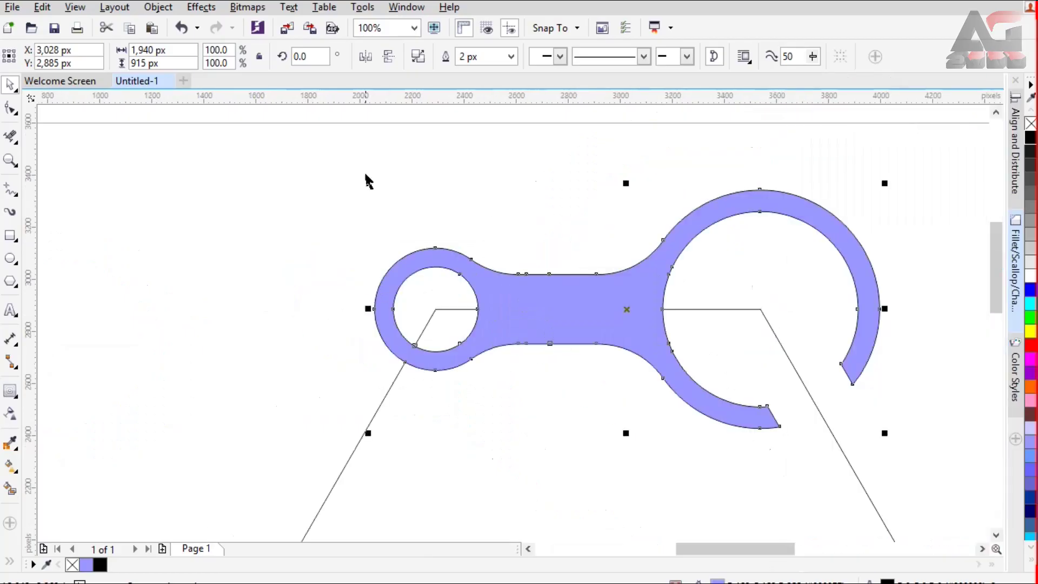
# Step: Fill the link shape with black and move its centre of rotation to the centre of the hexagon
pyautogui.scroll(-1, 282, 218)
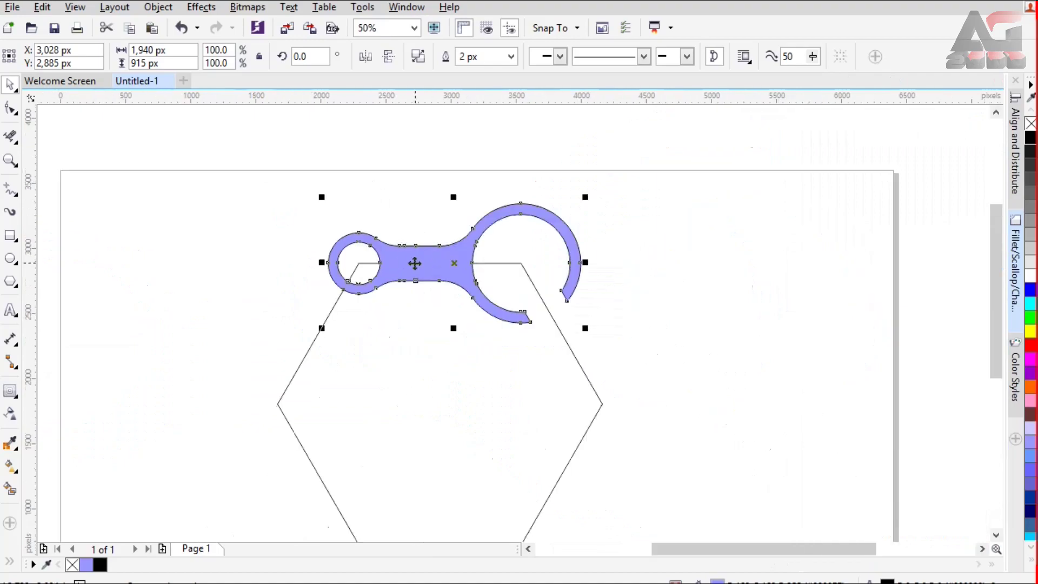
pyautogui.click(415, 264)
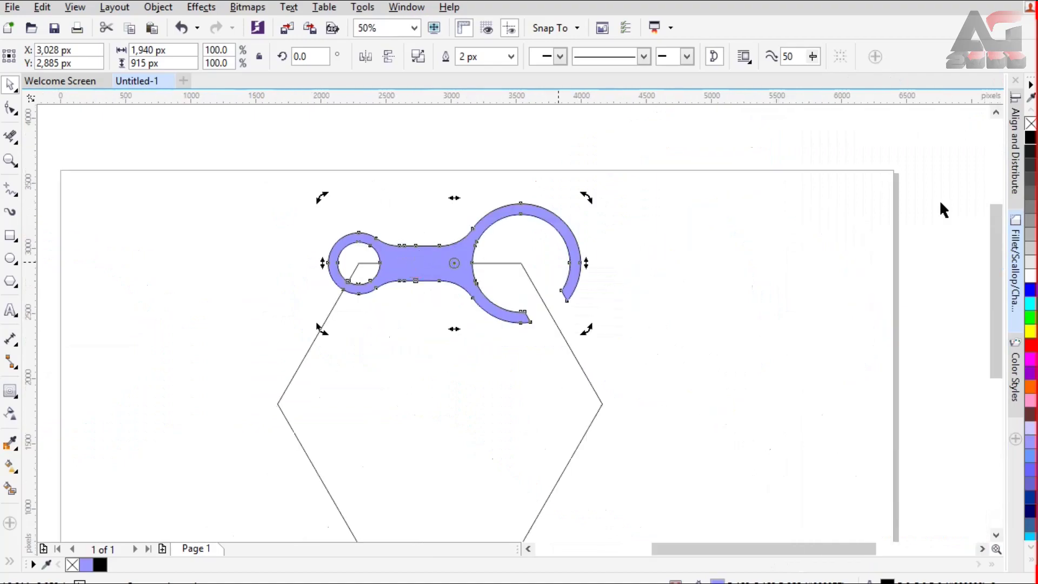
pyautogui.click(1031, 138)
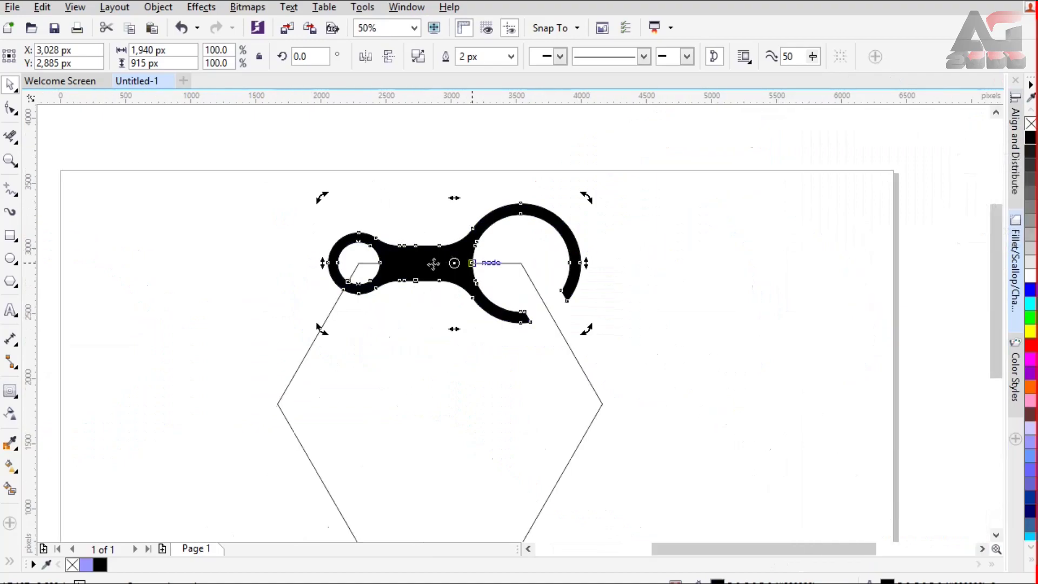
pyautogui.moveTo(454, 263); pyautogui.dragTo(445, 321)
pyautogui.moveTo(437, 398)
pyautogui.mouseDown()
pyautogui.moveTo(436, 419)
pyautogui.moveTo(445, 396)
pyautogui.mouseUp()
# Step: Use the Rotate transformation at 60 degrees with 1 copy, applied repeatedly, to place the link on the hexagon's other five sides
pyautogui.click(407, 7)
pyautogui.moveTo(425, 231)
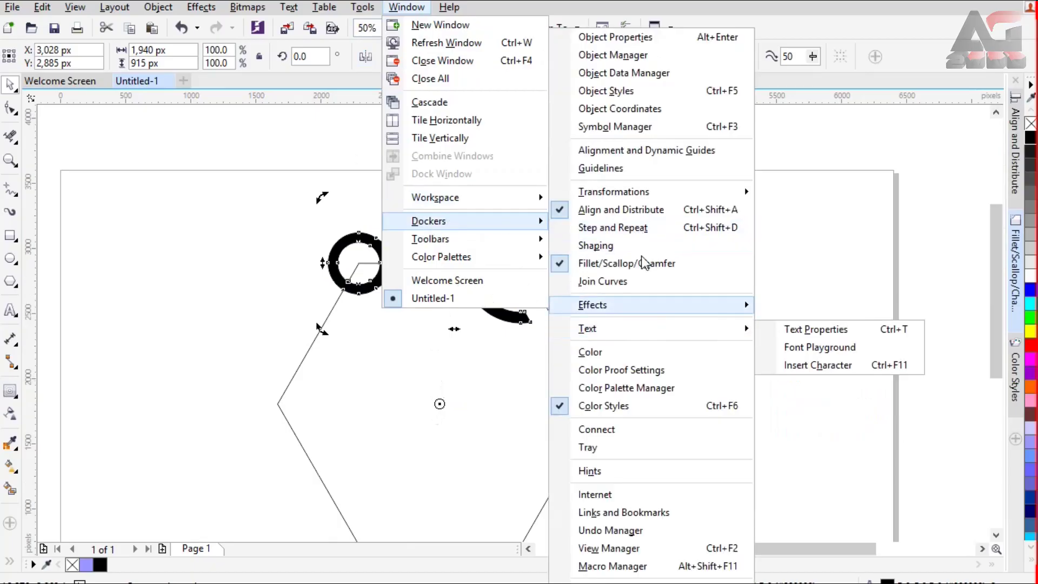
pyautogui.moveTo(649, 196)
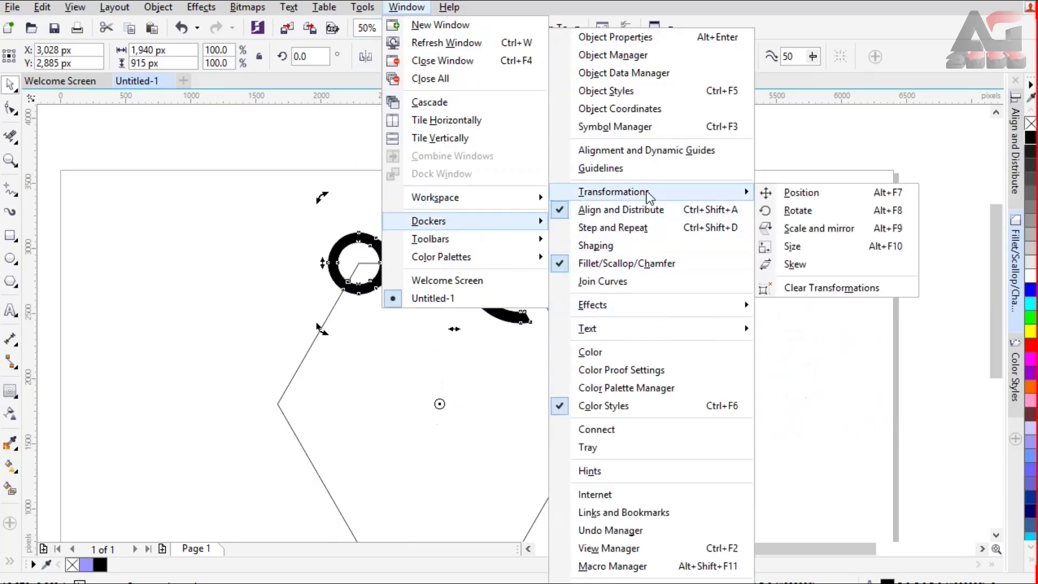
pyautogui.click(844, 215)
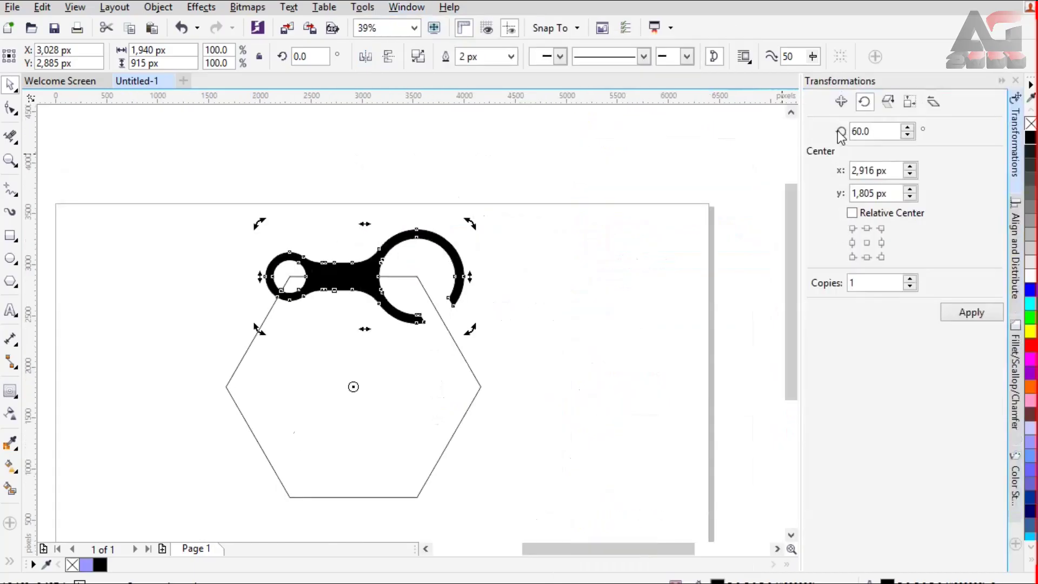
pyautogui.doubleClick(880, 132)
pyautogui.write('6')
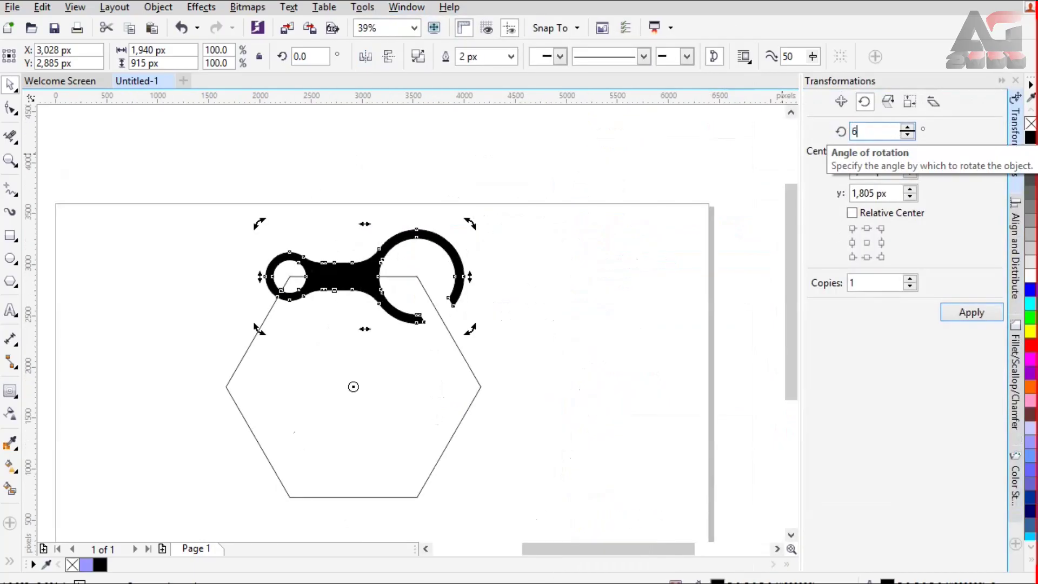
pyautogui.click(958, 314)
pyautogui.click(957, 313)
pyautogui.click(957, 314)
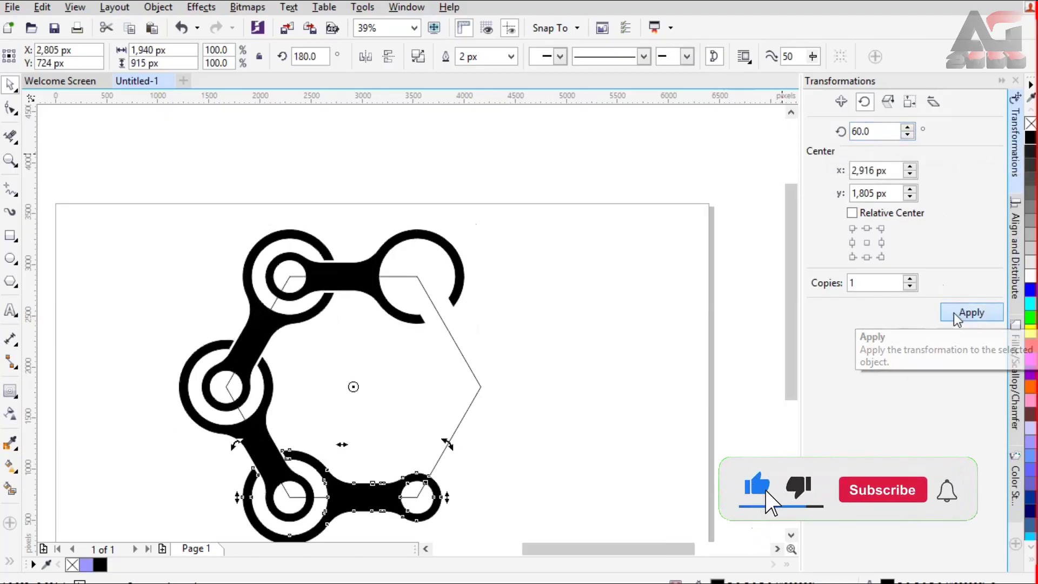
pyautogui.click(957, 314)
pyautogui.click(956, 313)
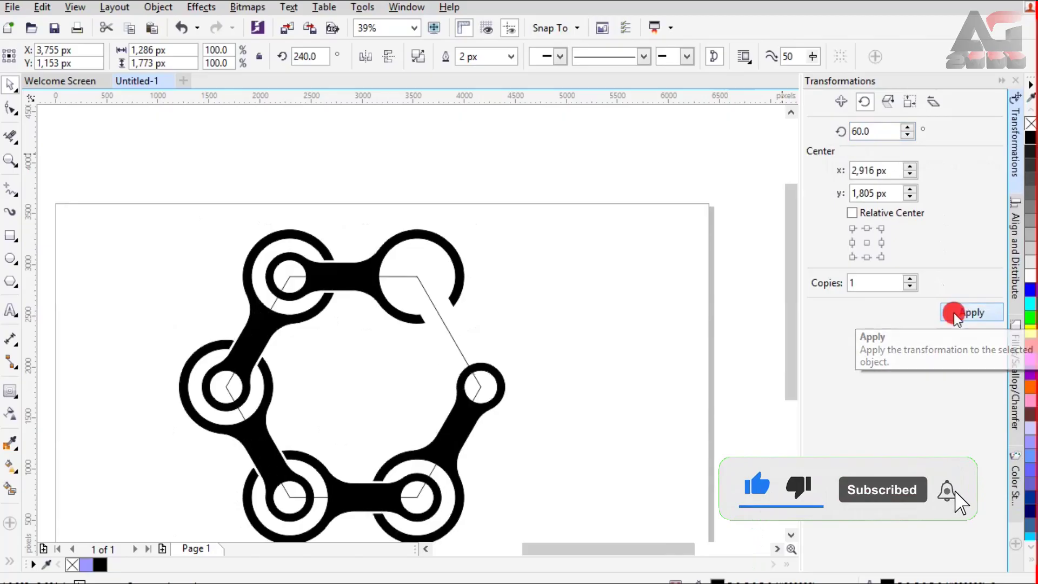
# Step: Delete the thin guide hexagon that runs through the centres of the chain links
pyautogui.click(1003, 81)
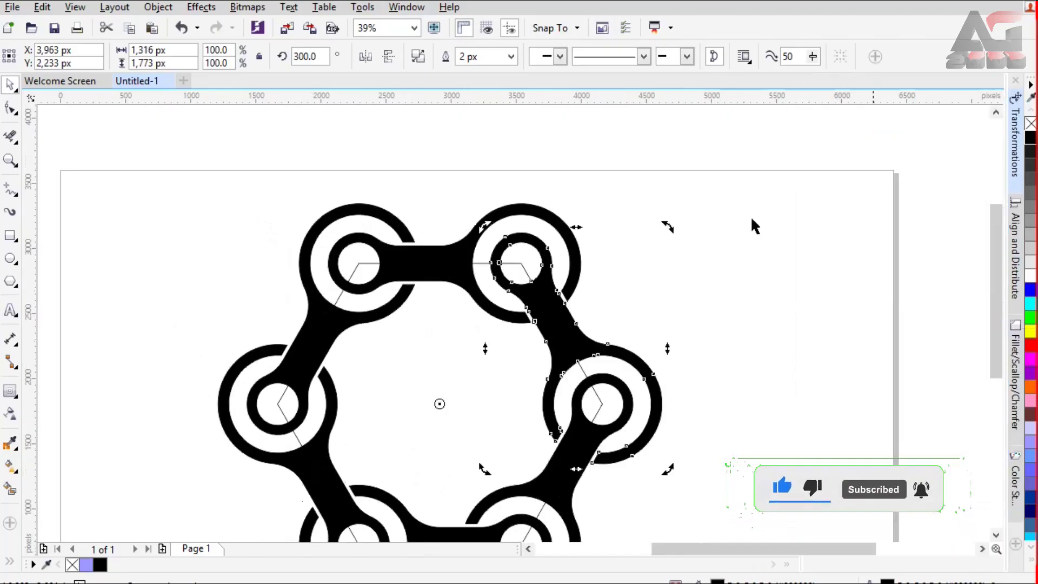
pyautogui.click(463, 359)
pyautogui.hotkey('ctrl', 'a')
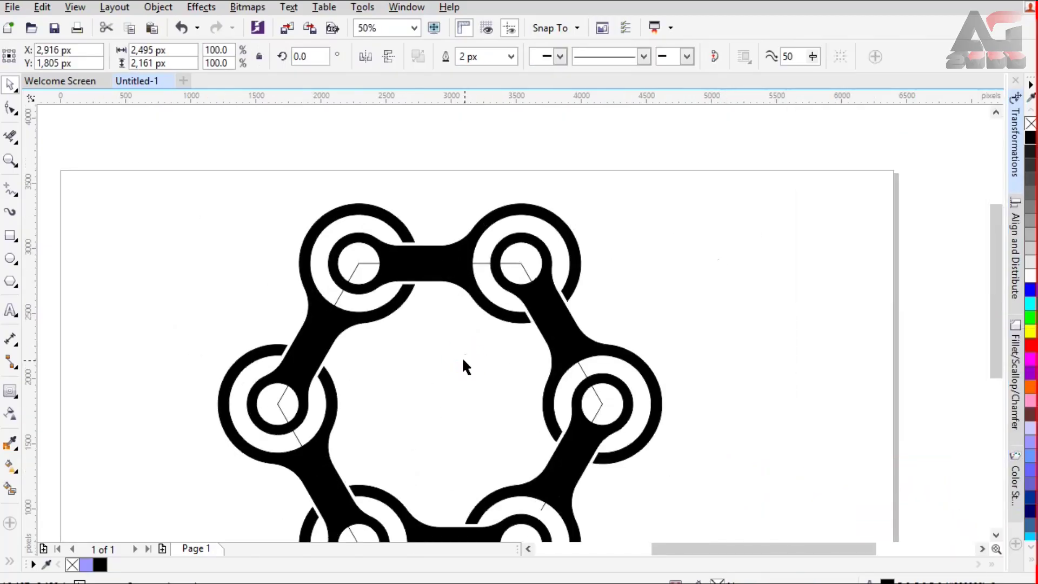
# Step: Group all six chain links and scale the group down proportionally to about 68.3%, keeping its upper-right corner fixed
pyautogui.click(400, 177)
pyautogui.scroll(-1, 400, 176)
pyautogui.moveTo(560, 406); pyautogui.dragTo(585, 455)
pyautogui.rightClick(463, 337)
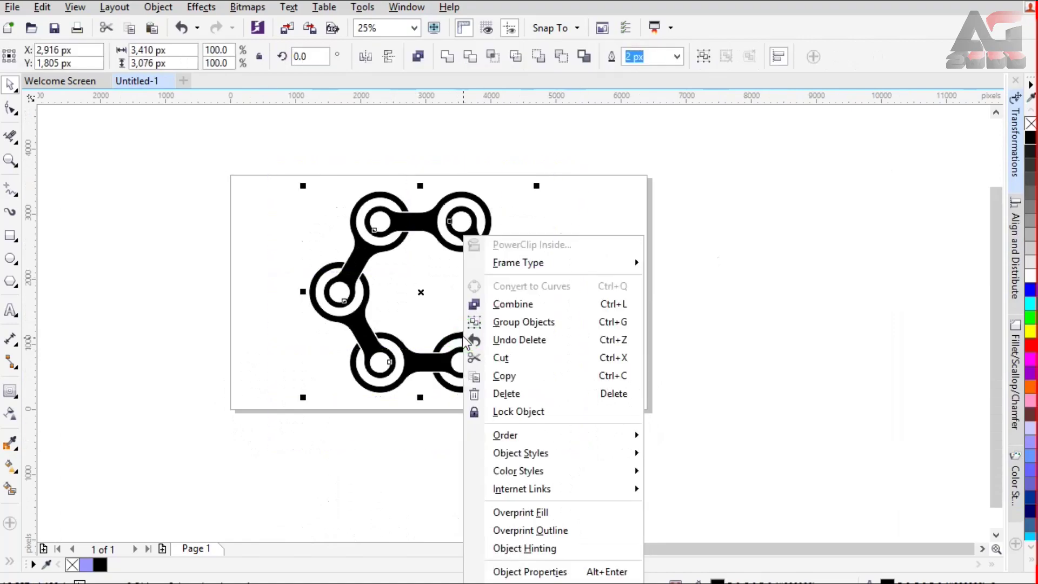
pyautogui.click(503, 321)
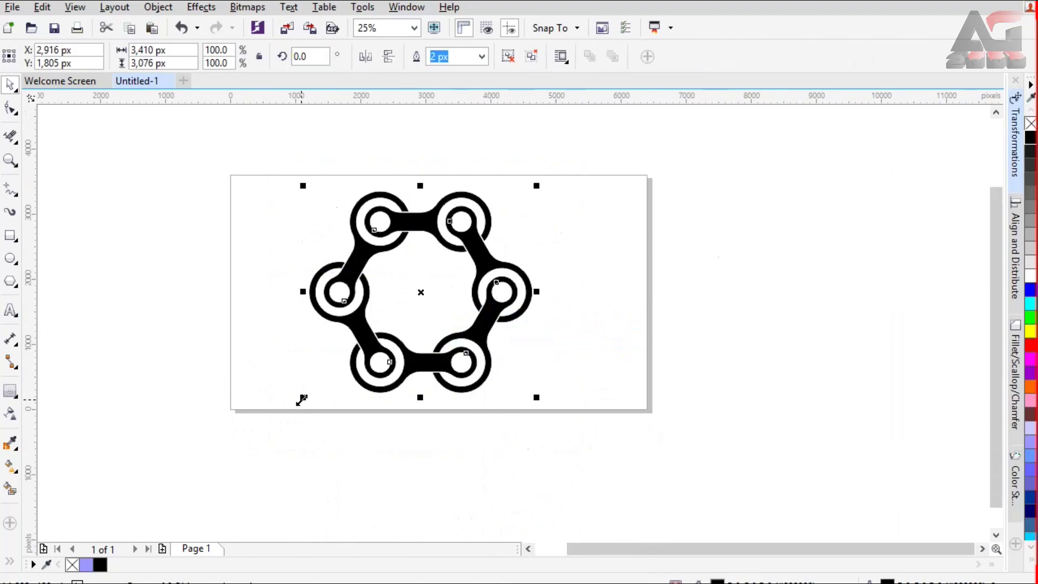
pyautogui.moveTo(302, 400); pyautogui.dragTo(373, 336)
pyautogui.scroll(1, 445, 227)
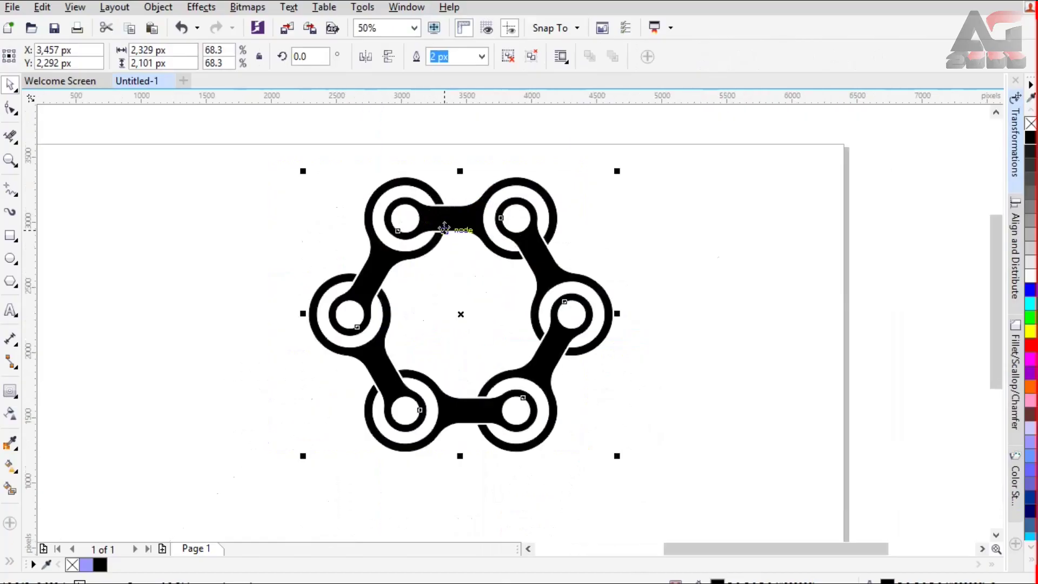
# Step: Duplicate the chain group and flip the copy vertically directly beneath the original, squashed to about 955 px high
pyautogui.click(128, 28)
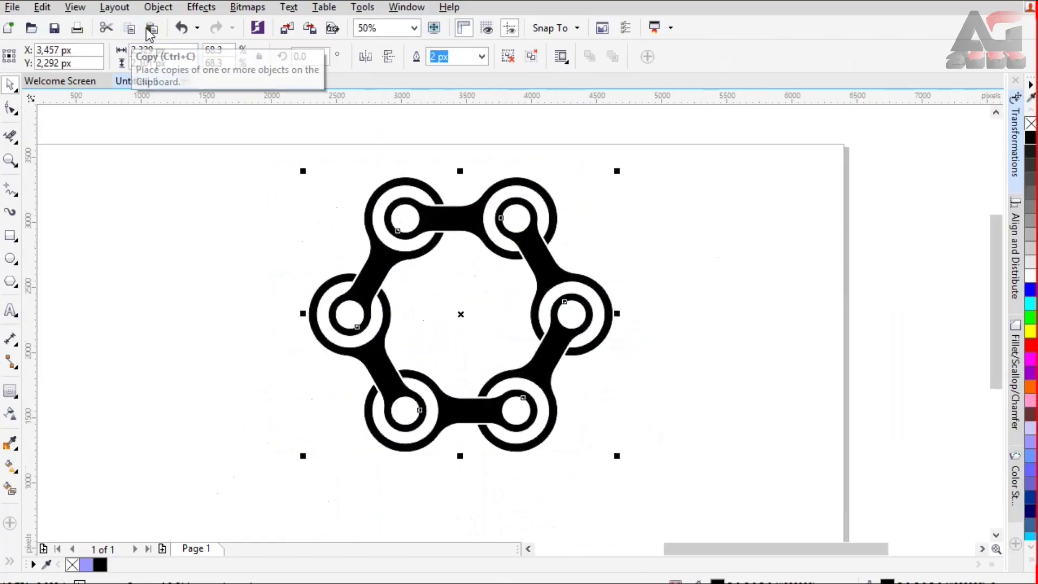
pyautogui.click(147, 27)
pyautogui.moveTo(460, 170); pyautogui.dragTo(486, 517)
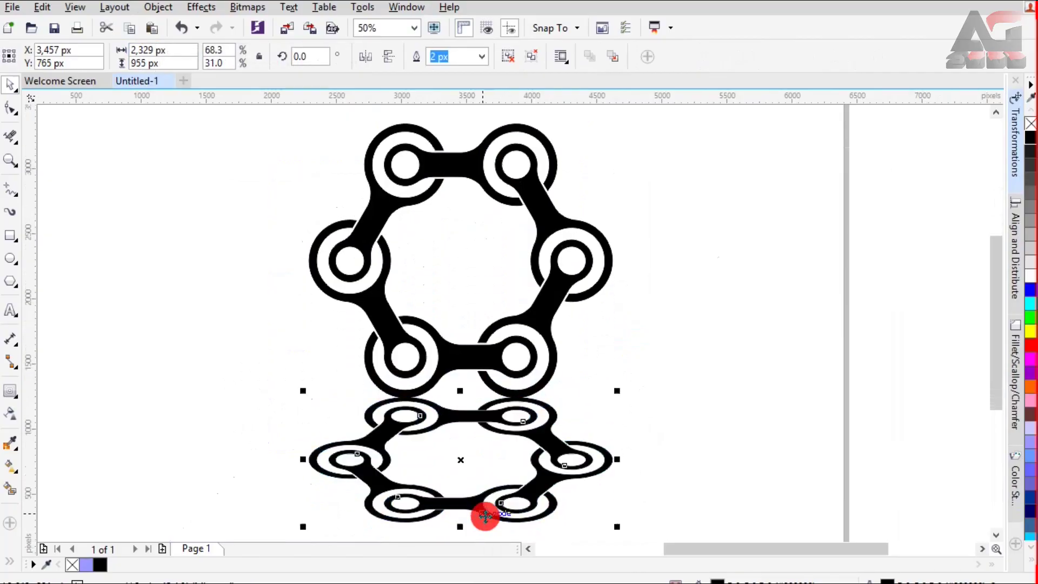
# Step: Apply a vertical linear transparency to the flipped copy, fading downward from 0 to 100% like a reflection, and deselect it
pyautogui.click(11, 414)
pyautogui.moveTo(454, 483)
pyautogui.mouseDown()
pyautogui.moveTo(461, 541)
pyautogui.moveTo(452, 497)
pyautogui.mouseUp()
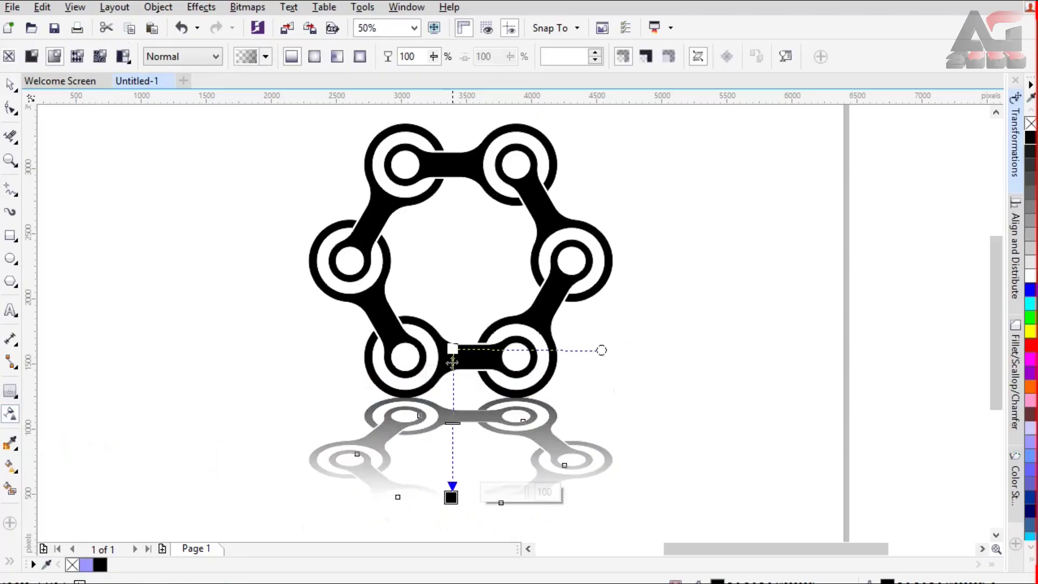
pyautogui.click(455, 344)
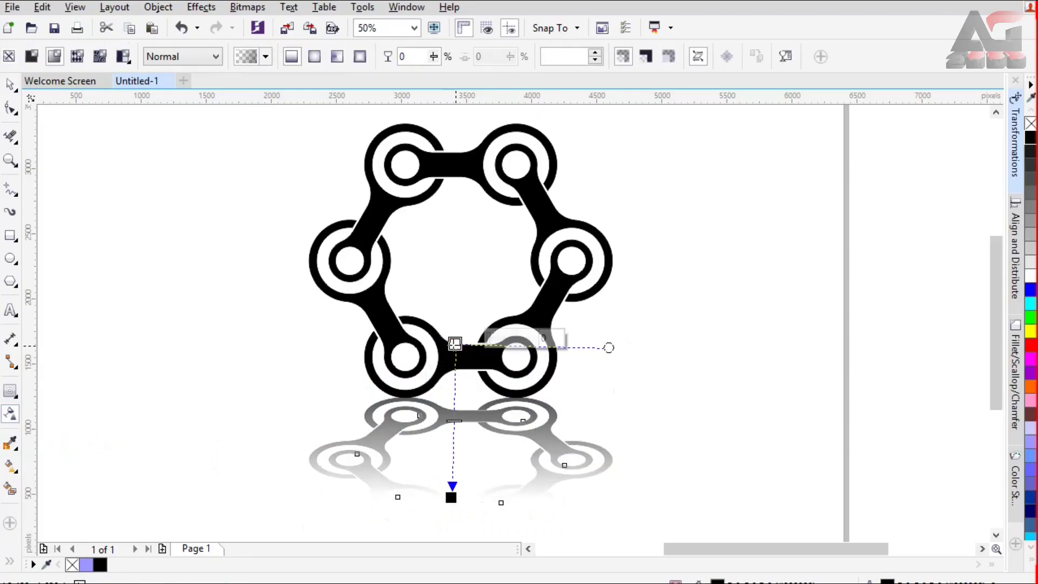
pyautogui.click(16, 83)
pyautogui.click(264, 172)
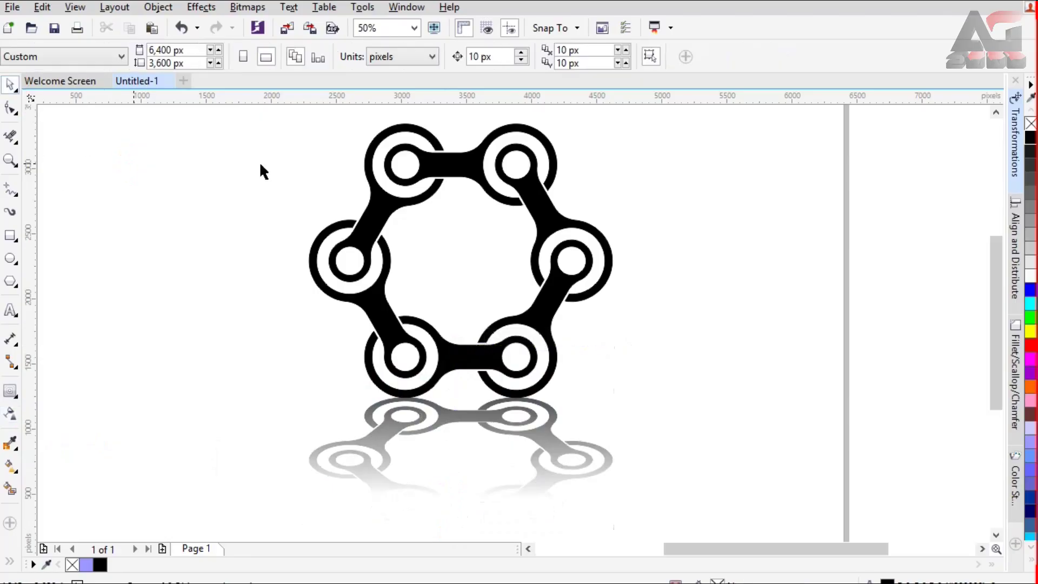